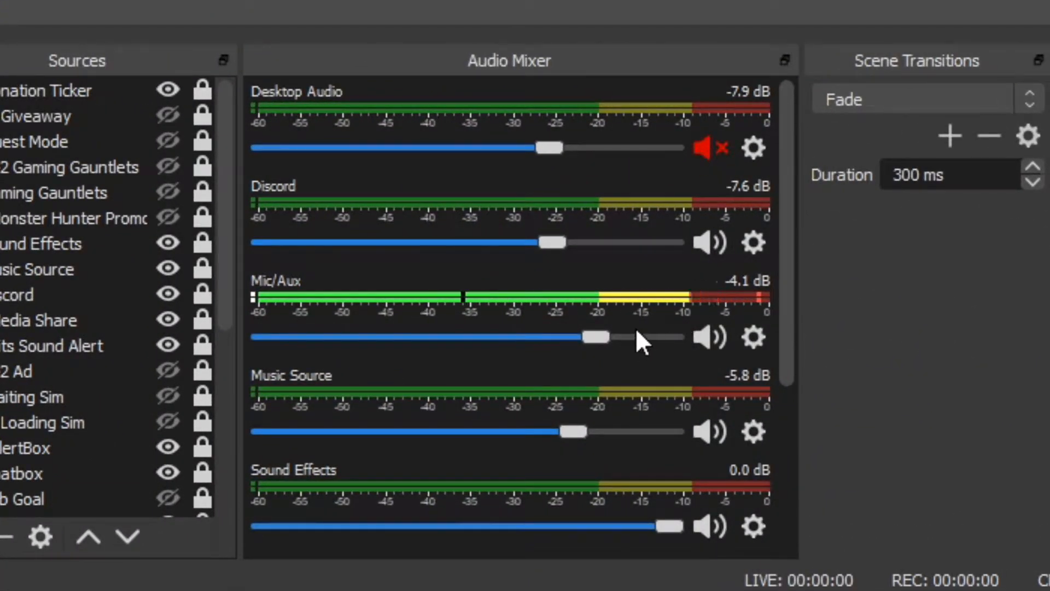
scroll(616, 326, "down", 1)
scroll(615, 326, "up", 1)
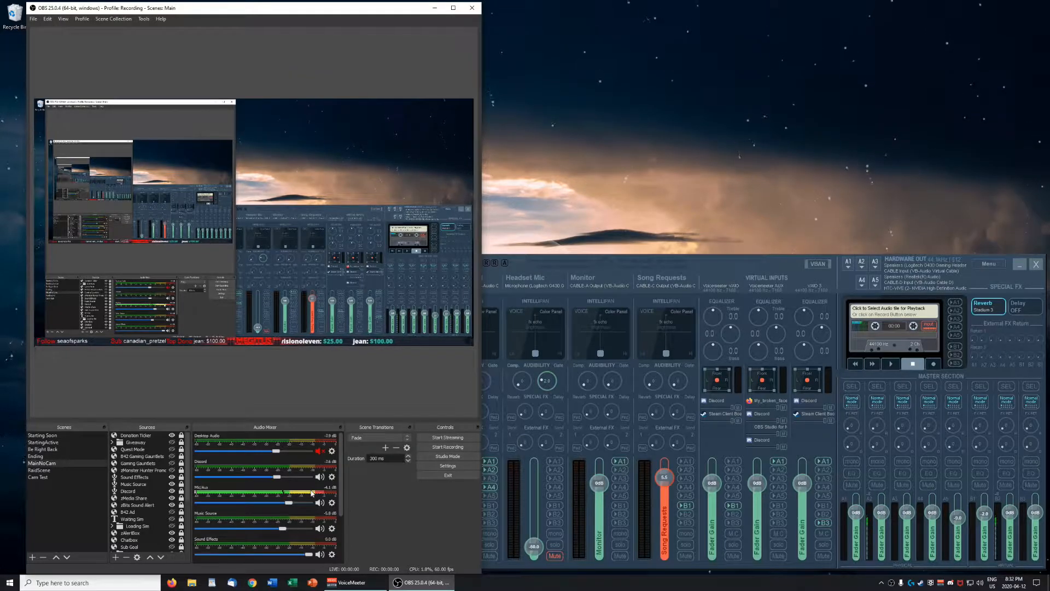
left_click(741, 263)
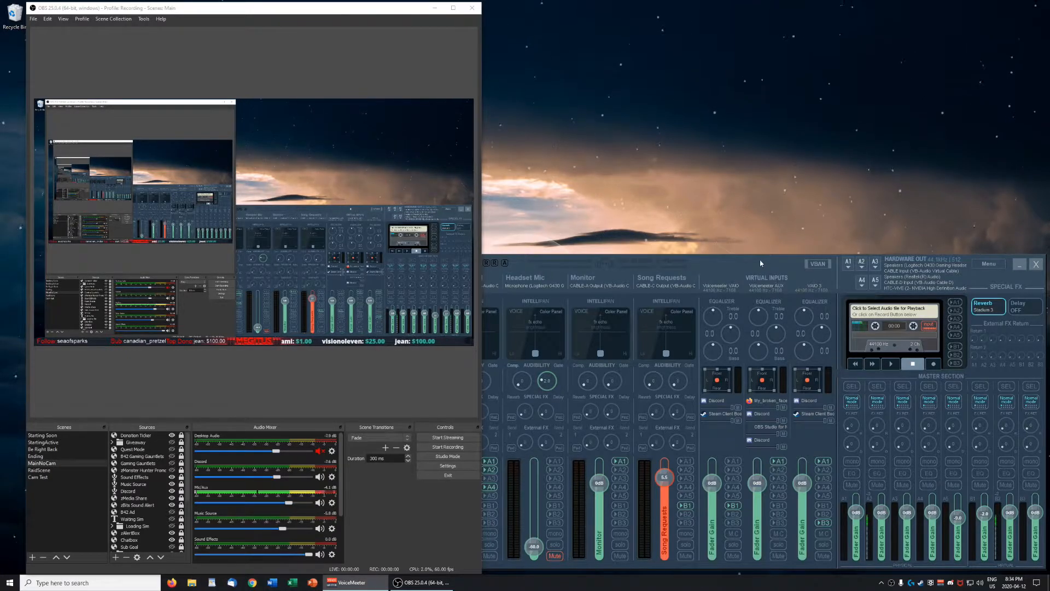
left_click(990, 265)
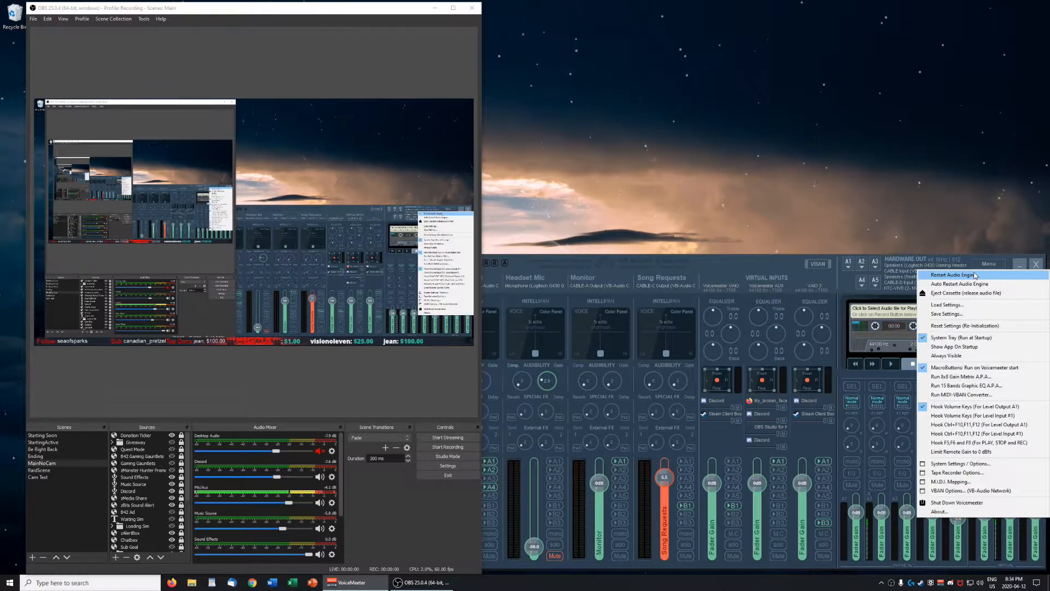
left_click(766, 265)
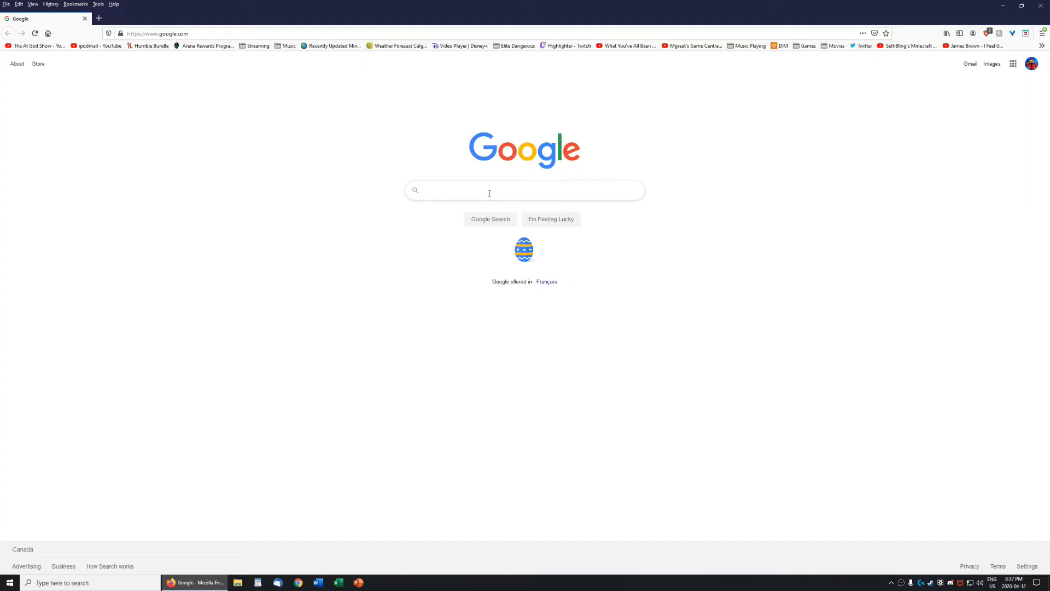
Search Google for voicemeeter and open the Voicemeeter Potato page on the VB-Audio website.
left_click(489, 193)
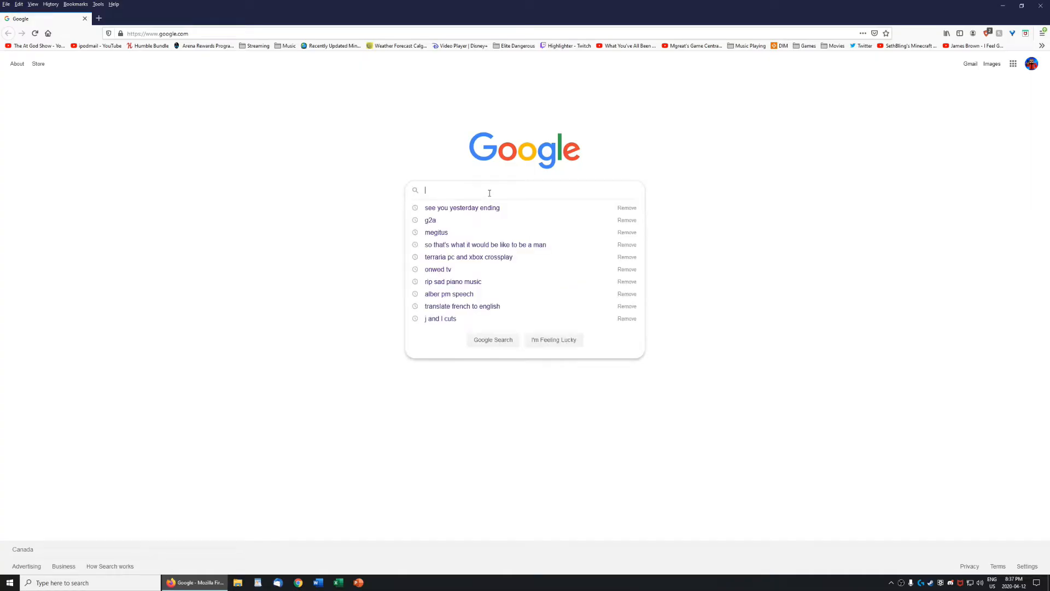
type("voicemeeter")
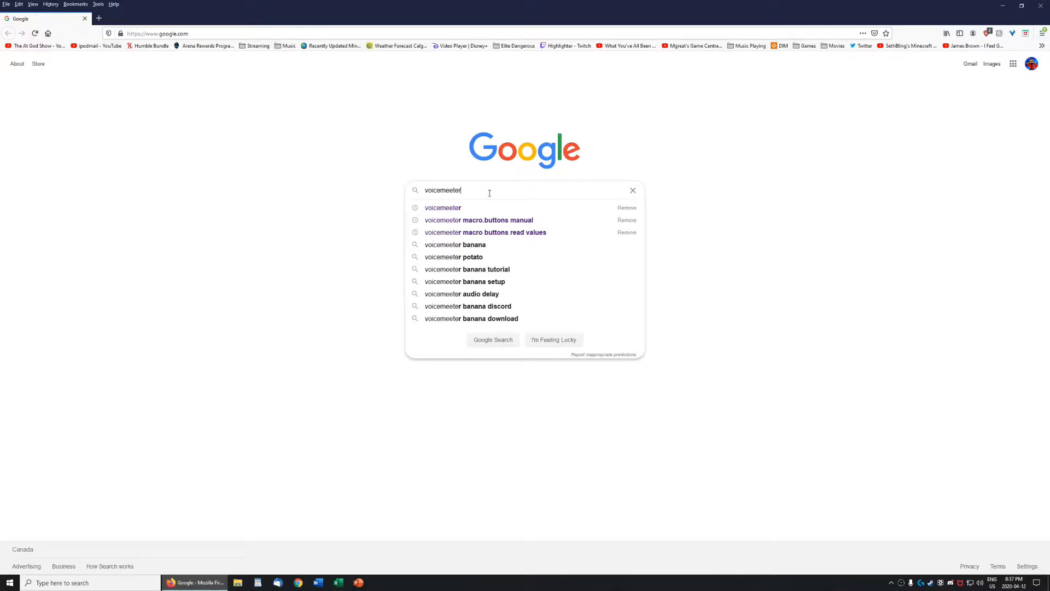
key("Return")
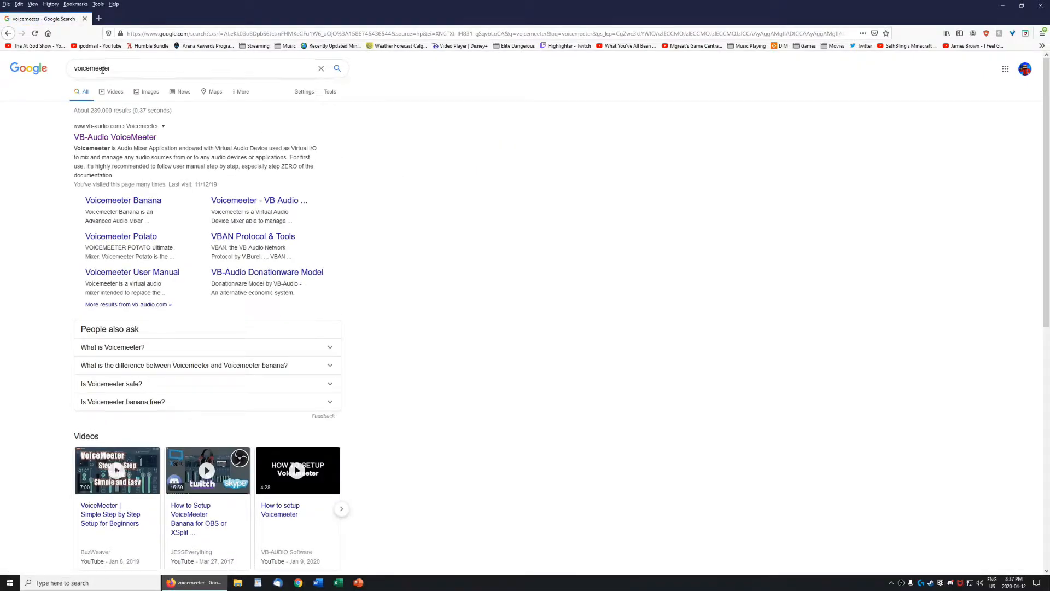
left_click(101, 70)
left_click(493, 164)
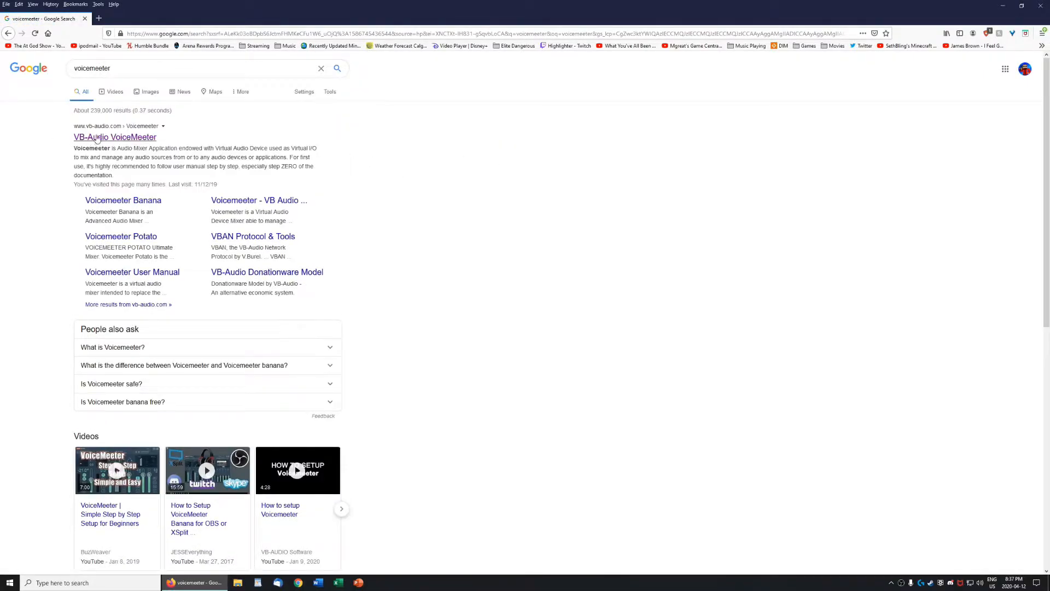
left_click(110, 139)
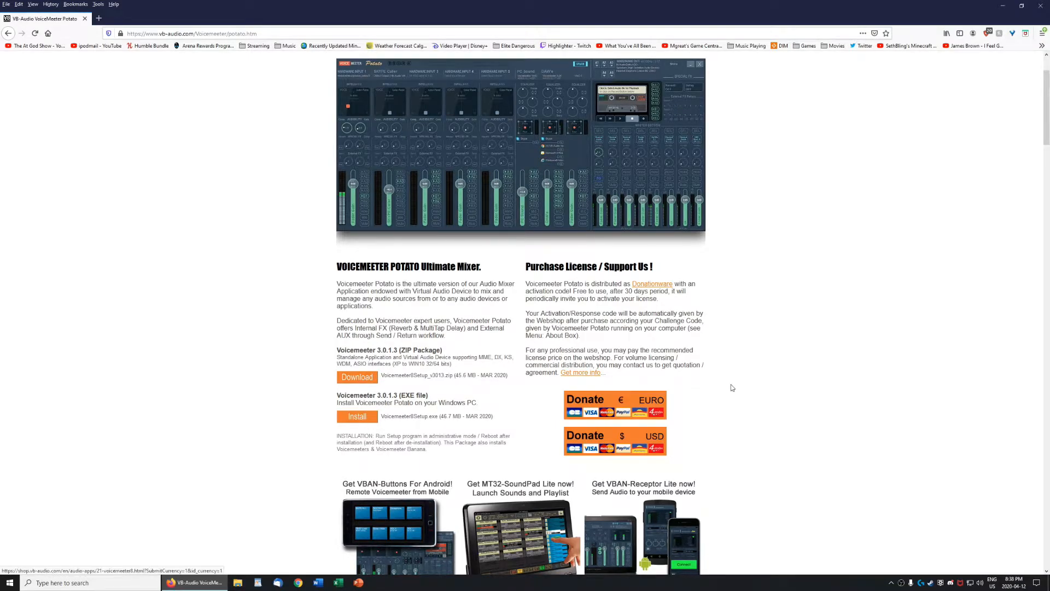
scroll(733, 387, "up", 2)
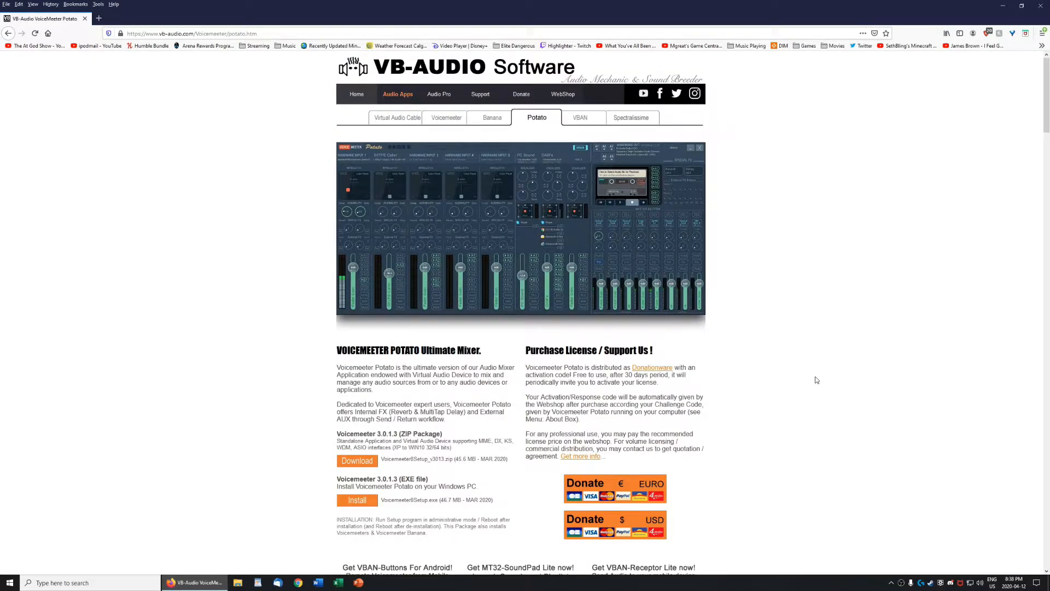
Open the Virtual Audio Cable page and start the download of VBCABLE_Driver_Pack43.zip, but cancel it before saving.
left_click(395, 122)
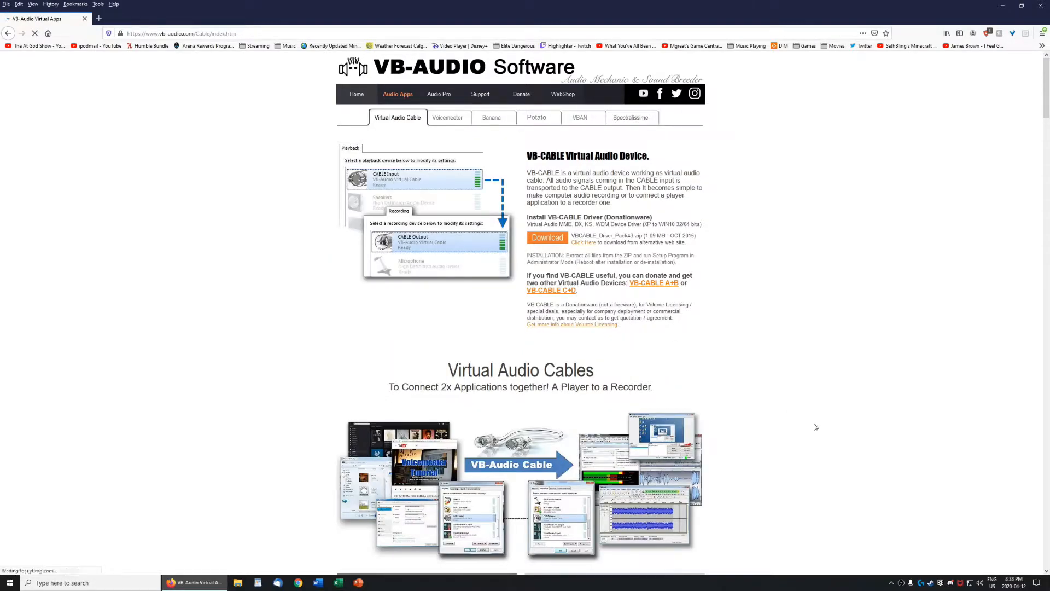
scroll(788, 363, "down", 1)
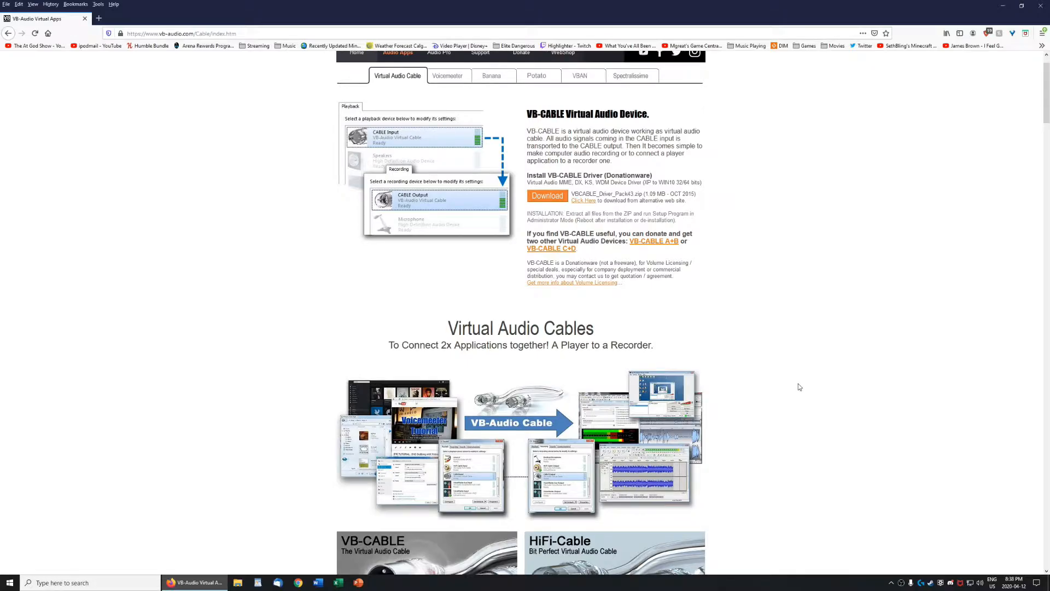
left_click(545, 201)
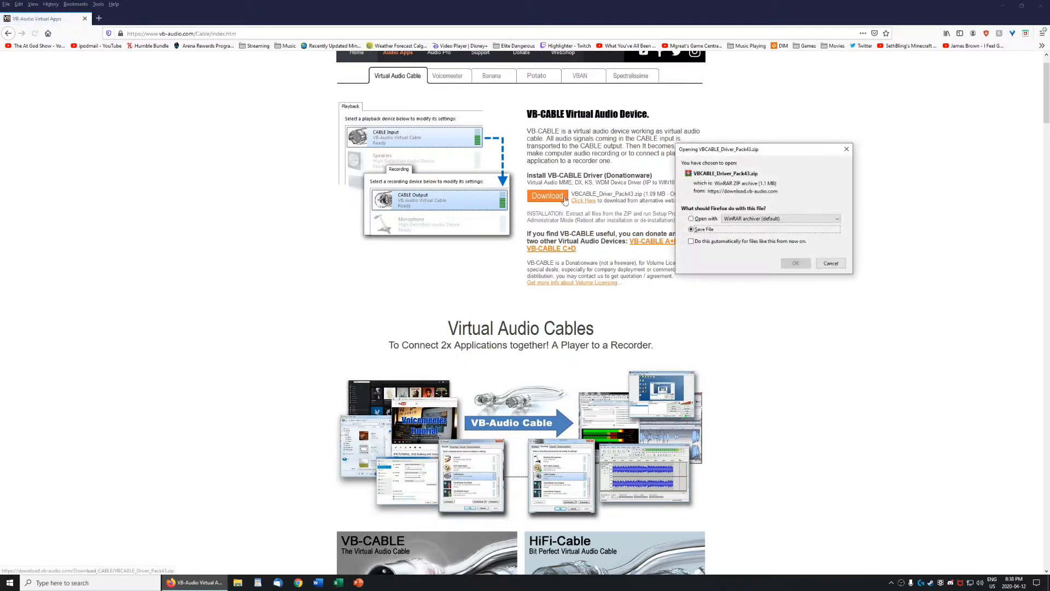
left_click(830, 263)
Look over the Virtual Audio Cable page down to the additional cables section and go back to the Potato page.
scroll(799, 258, "up", 1)
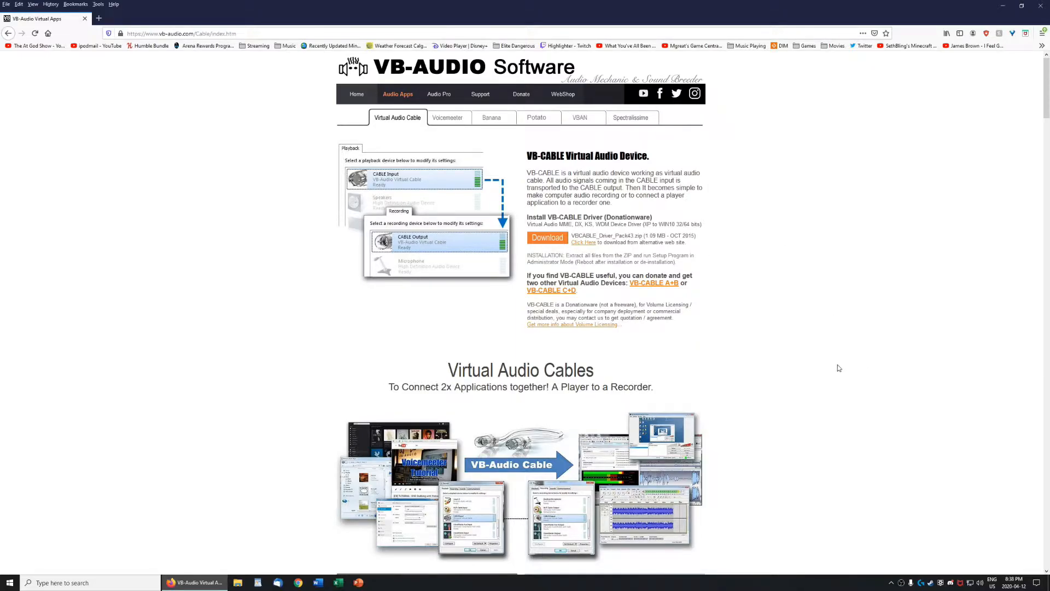
scroll(793, 357, "down", 7)
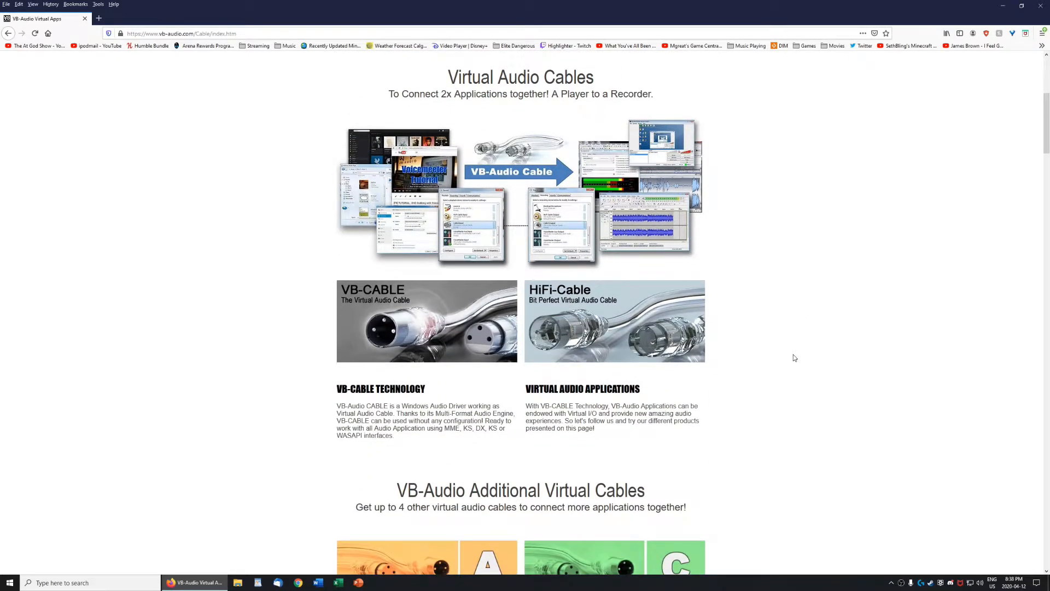
scroll(793, 356, "up", 7)
left_click(537, 118)
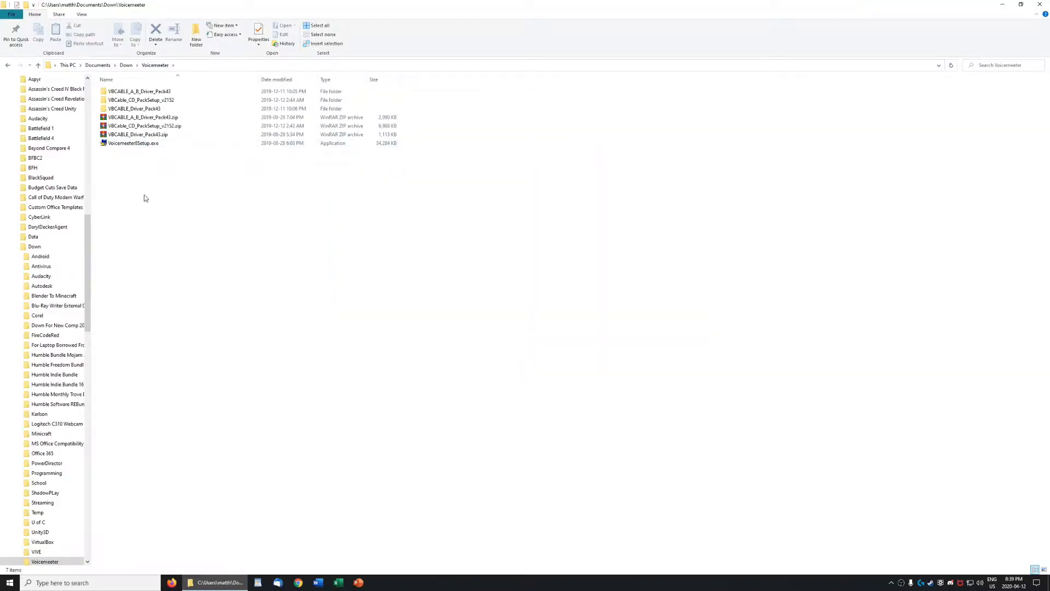
Run the Voicemeeter8Setup.exe installer from the Voicemeeter folder.
right_click(127, 147)
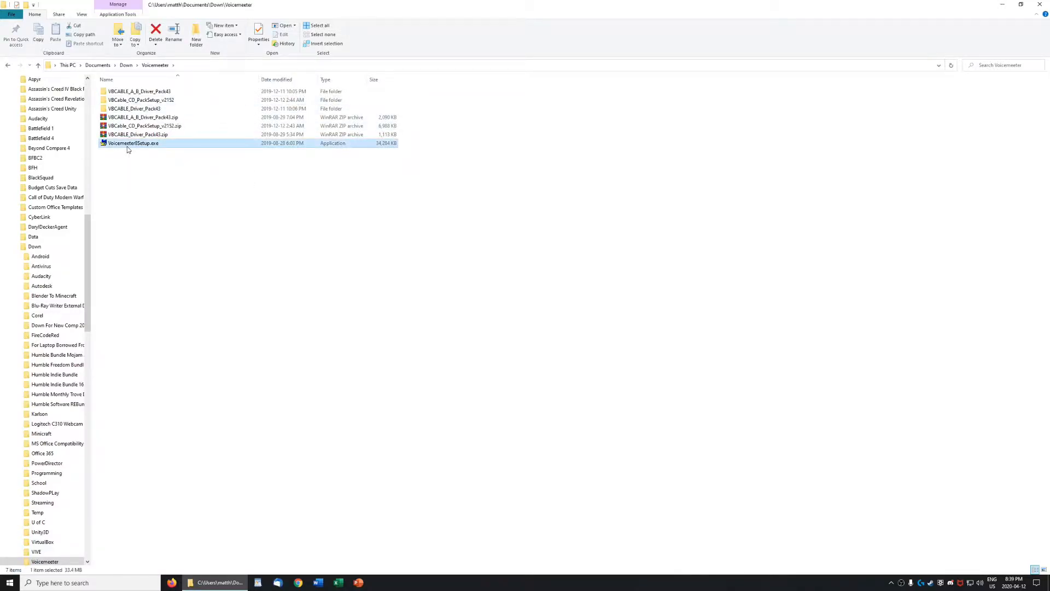
left_click(153, 161)
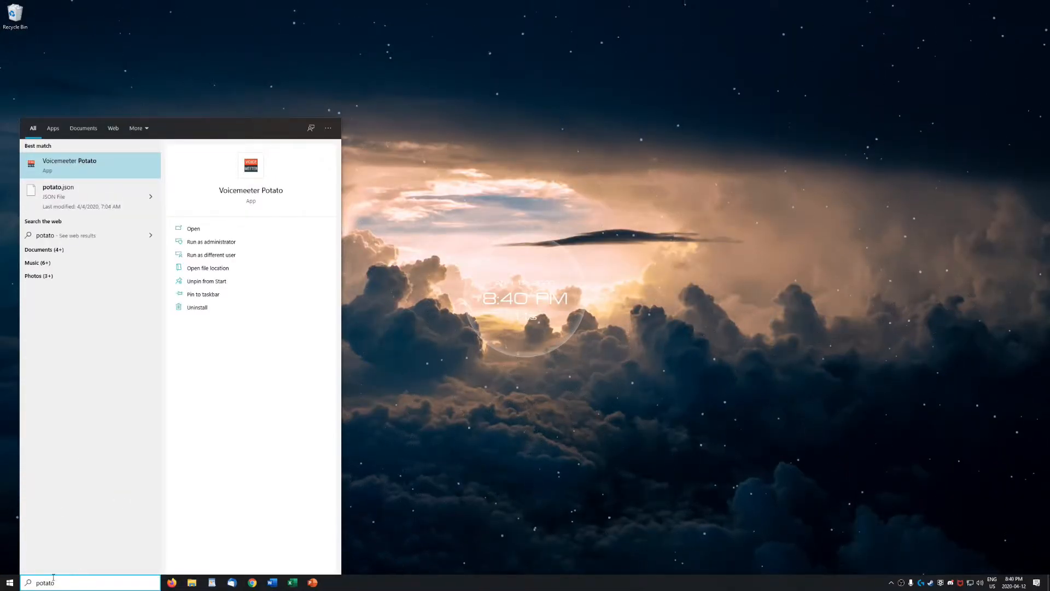
Search Windows for potato, launch Voicemeeter Potato, and move its window slightly higher on the desktop.
left_click_drag(61, 584, 21, 588)
type("potato")
left_click(70, 174)
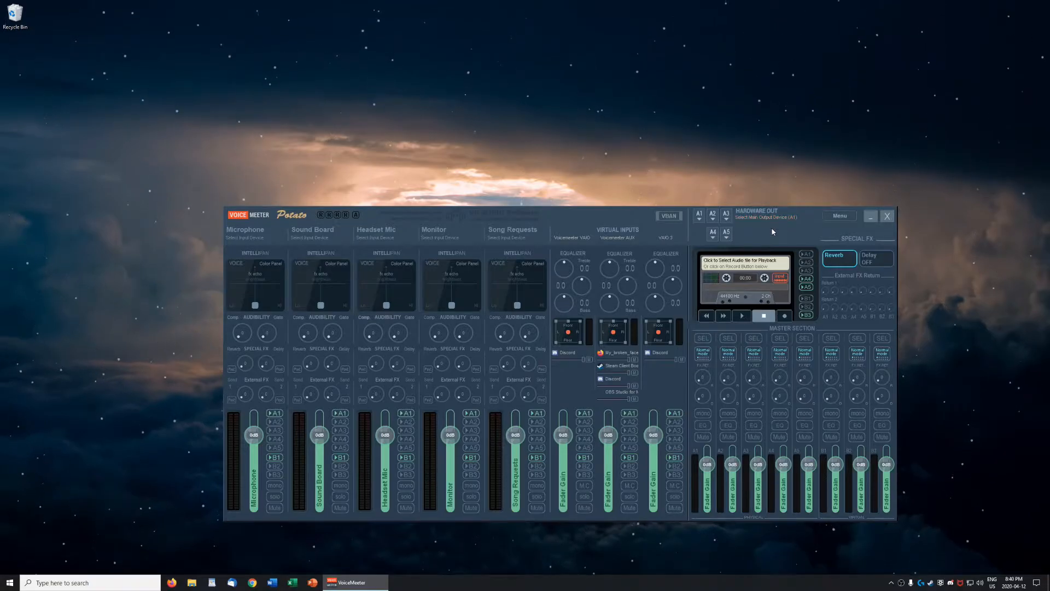
left_click_drag(576, 222, 569, 203)
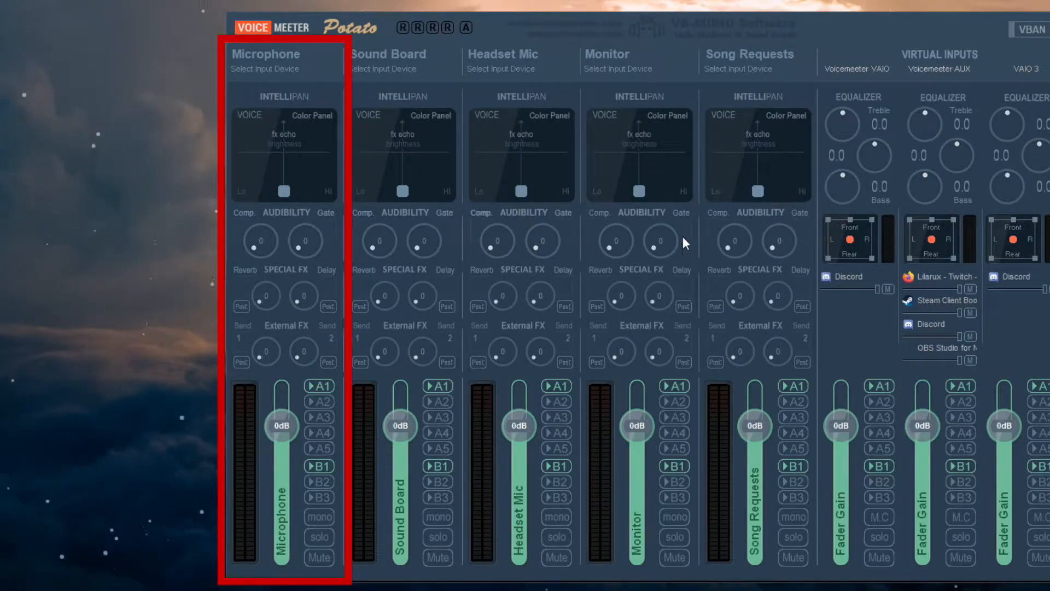
Open the Microphone strip's name for editing and display the list of input devices available for that strip.
right_click(274, 57)
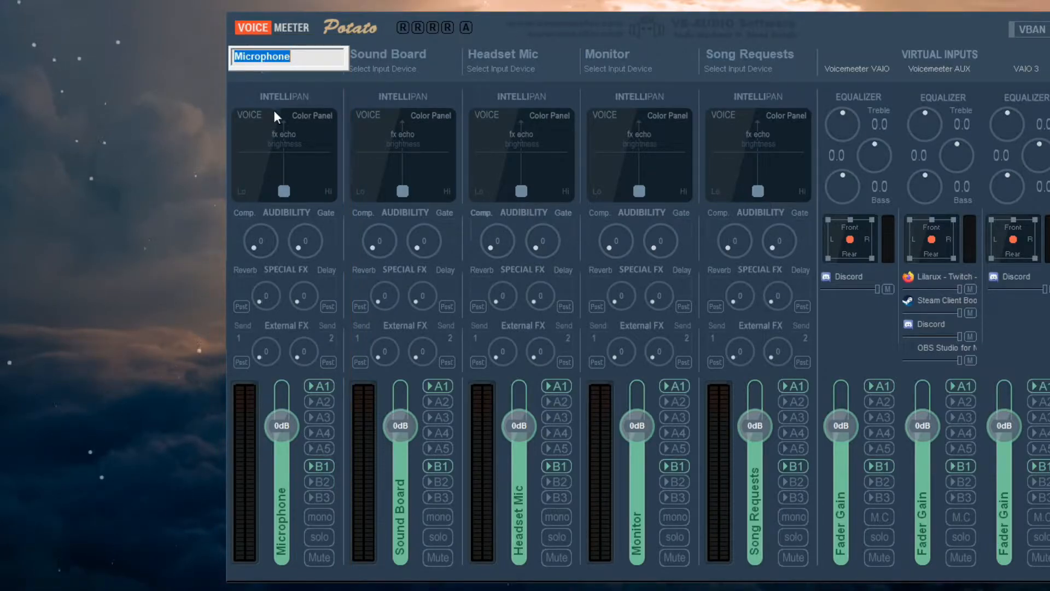
left_click(261, 66)
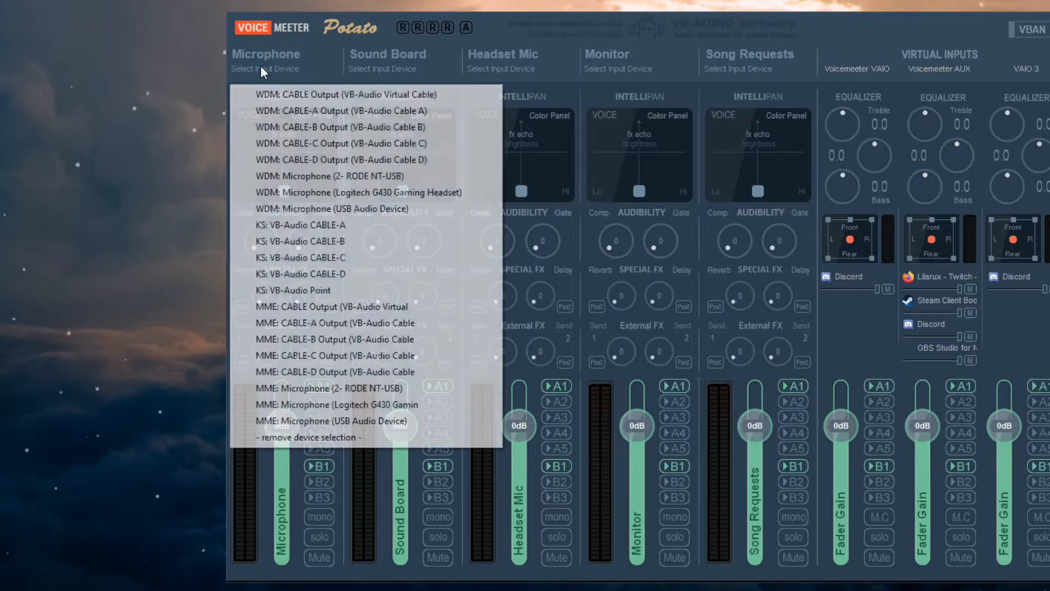
left_click(553, 21)
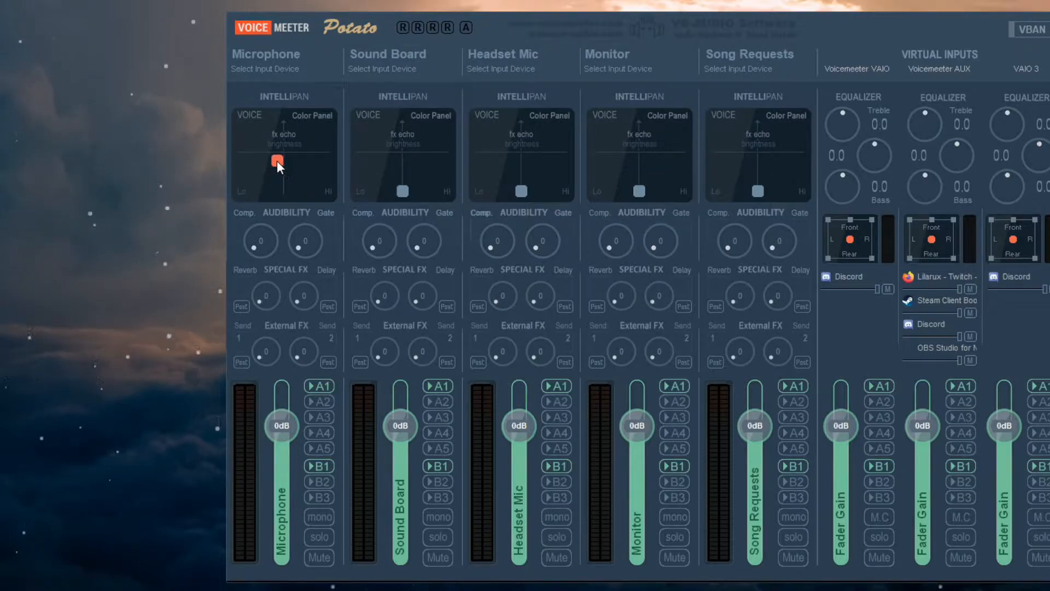
Cycle the Microphone strip's Intellipan through its panels, including the 3D Panel, and back to the Color Panel.
right_click(284, 167)
right_click(283, 168)
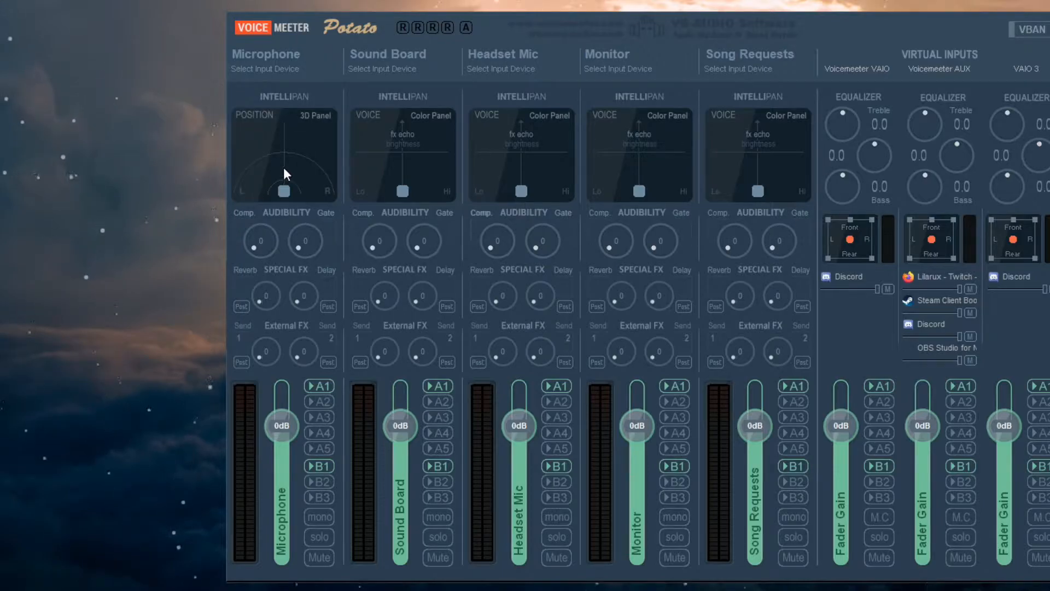
right_click(280, 160)
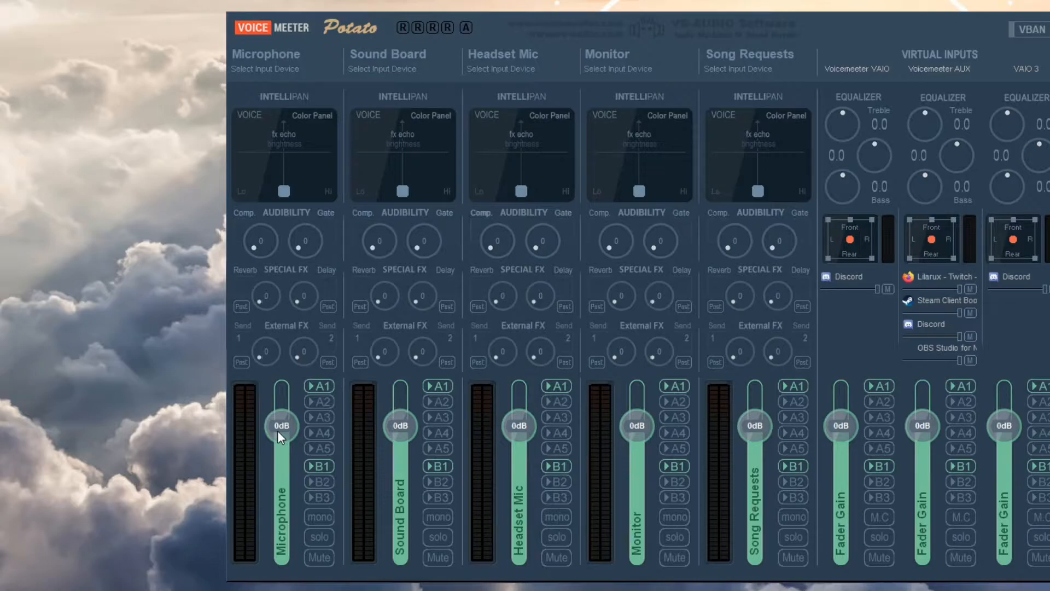
Try the Microphone fader at 5.0 dB and about -3.5 dB, and reset it to 0 dB.
left_click_drag(278, 431, 285, 427)
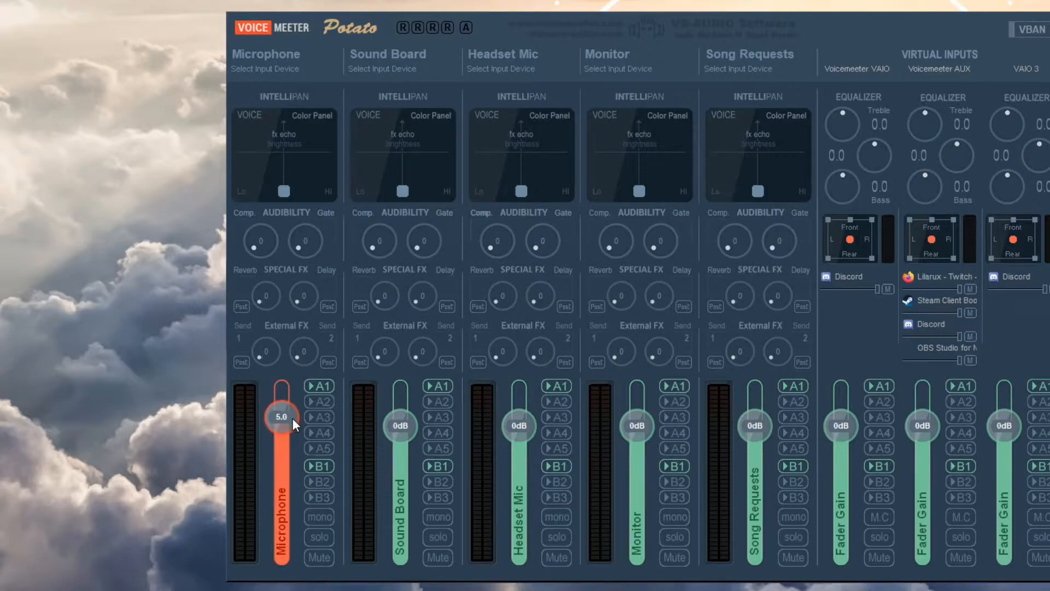
left_click_drag(288, 417, 278, 434)
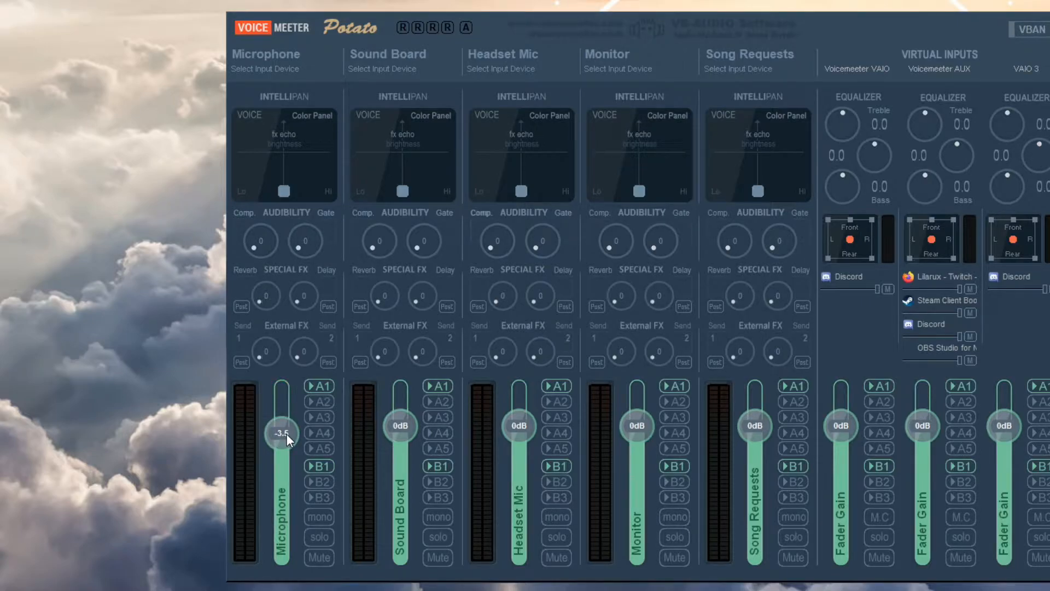
right_click(287, 433)
key("Return")
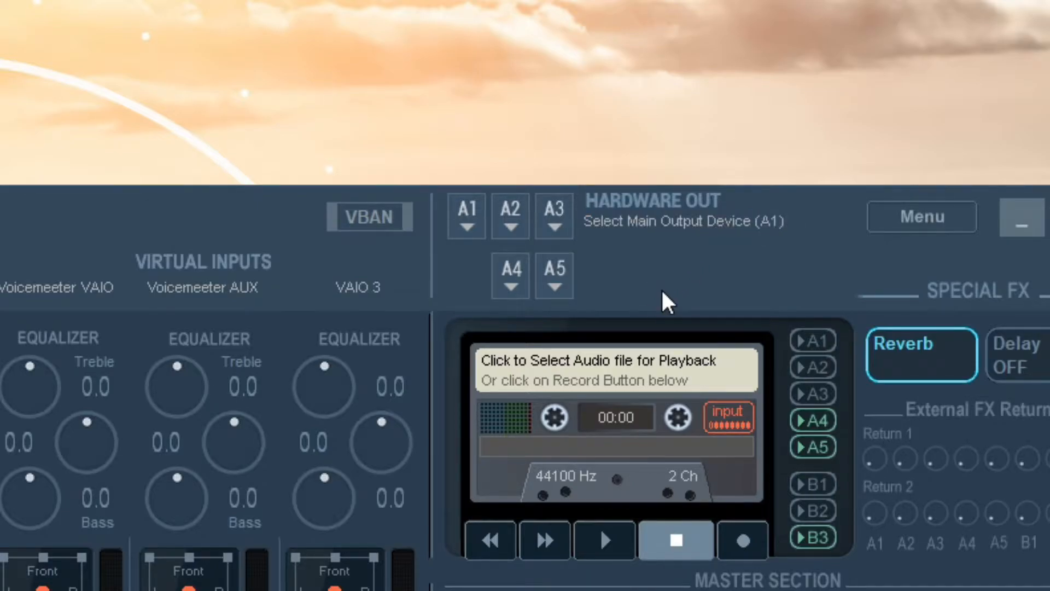
Display the list of hardware devices available for main output A1 and close it without choosing one.
left_click(460, 219)
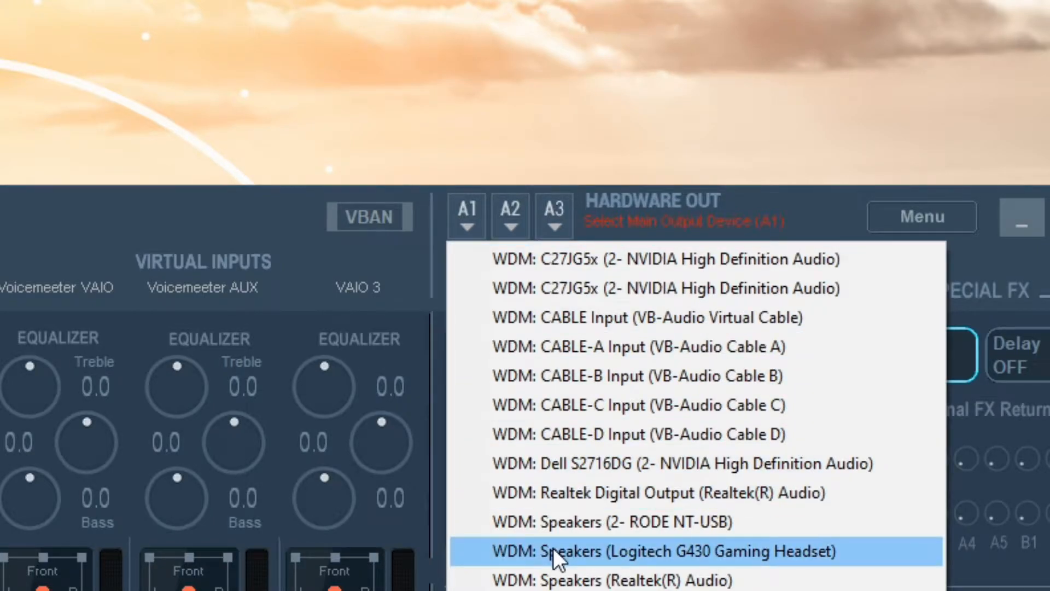
left_click(813, 200)
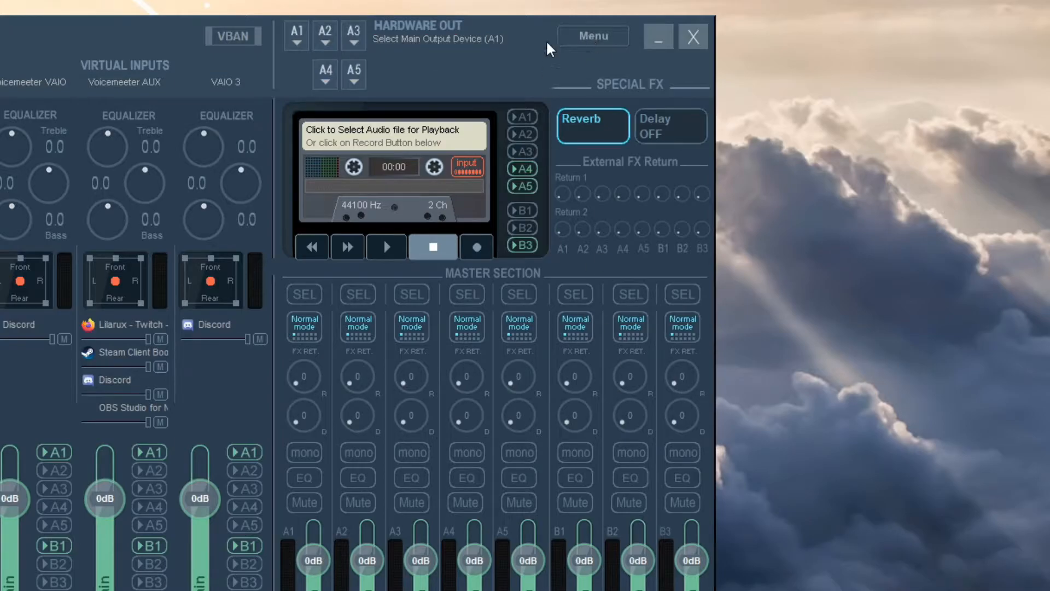
Enable the System Tray (Run at Startup) option in Voicemeeter and check the setting.
left_click(593, 39)
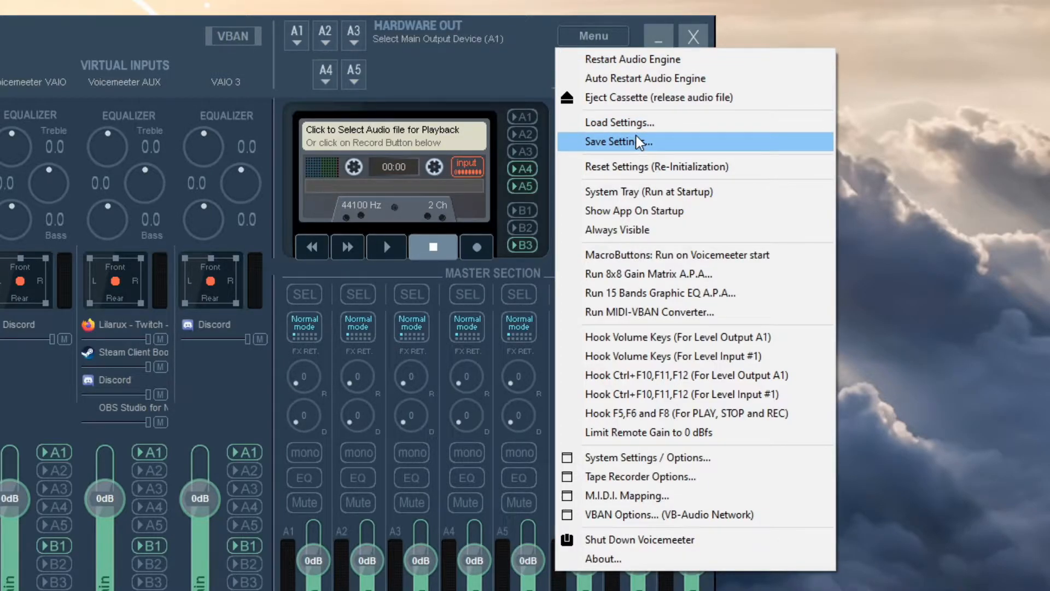
left_click(632, 194)
left_click(583, 34)
left_click(527, 44)
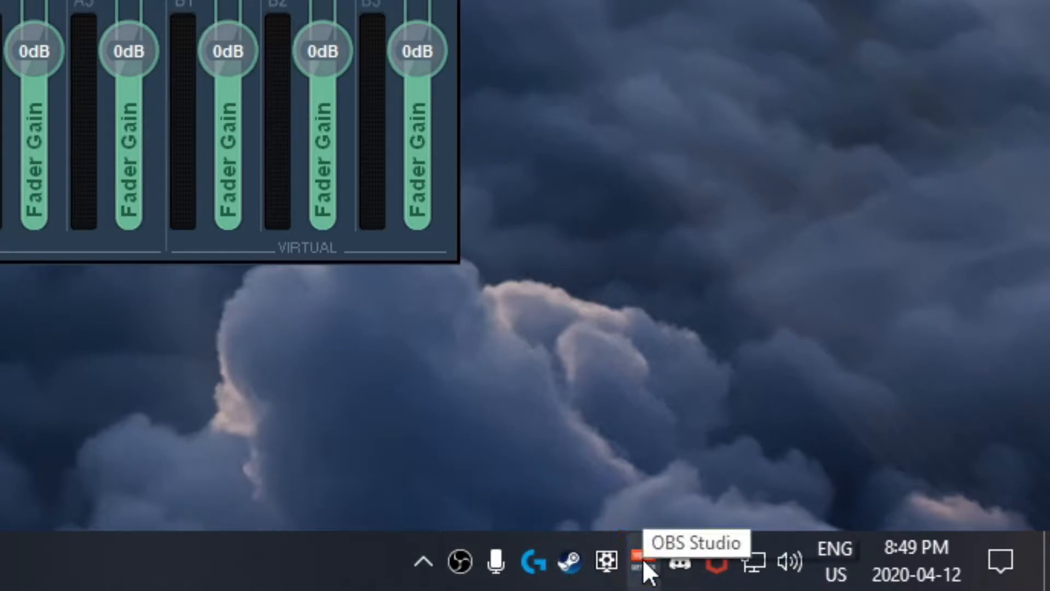
Move the Voicemeeter icon between the hidden and visible system tray icons, leaving it visible, and close the mixer window.
left_click(423, 561)
left_click_drag(654, 566, 522, 531)
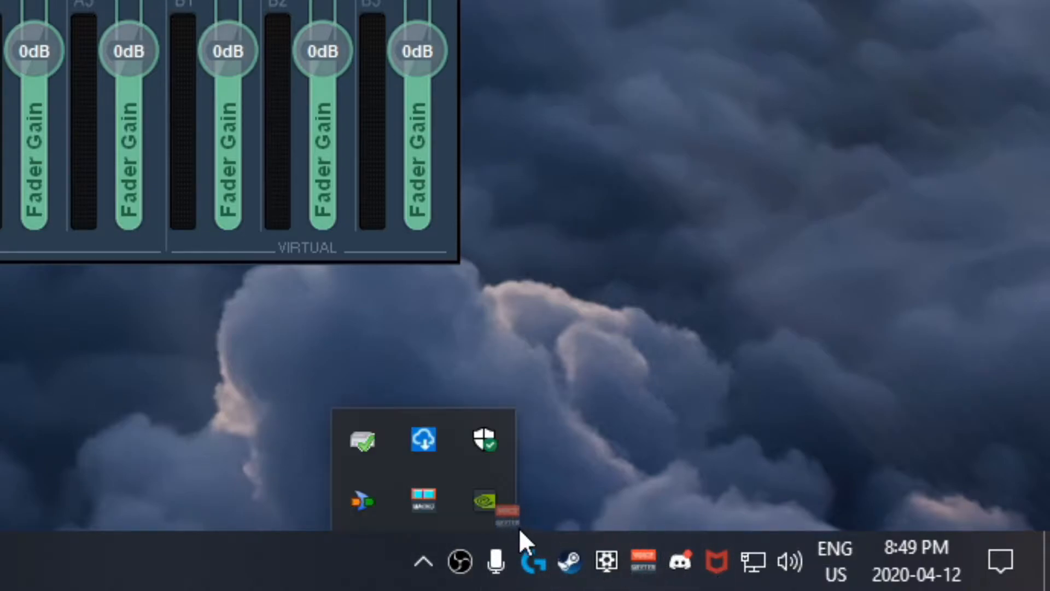
left_click_drag(457, 501, 465, 507)
left_click_drag(521, 438, 745, 569)
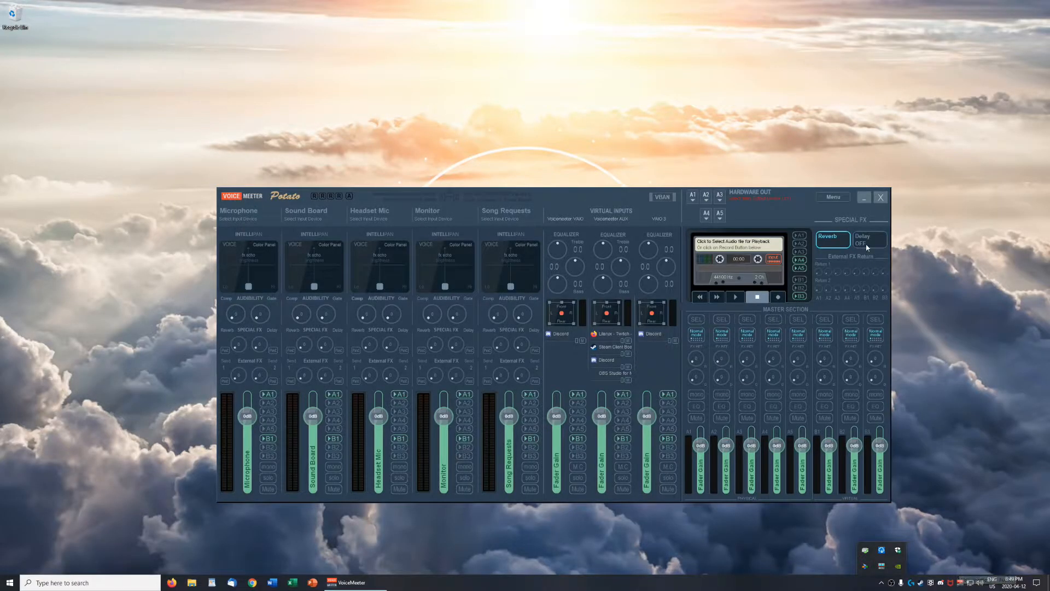
left_click(881, 200)
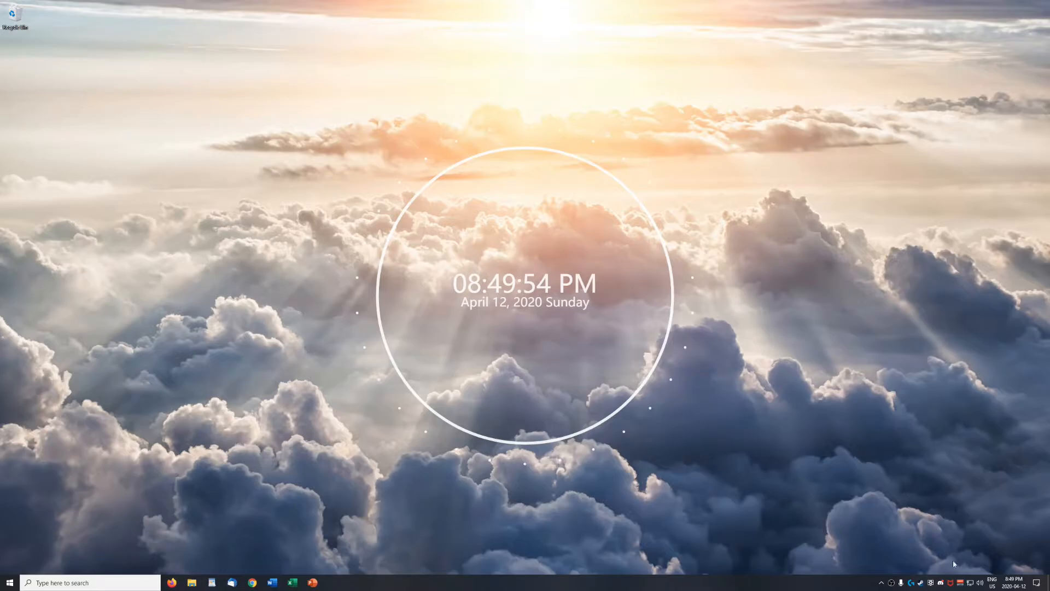
Reopen the Voicemeeter mixer and enable MacroButtons: Run on Voicemeeter start and Hook Volume Keys (For Level Output A1).
left_click(961, 582)
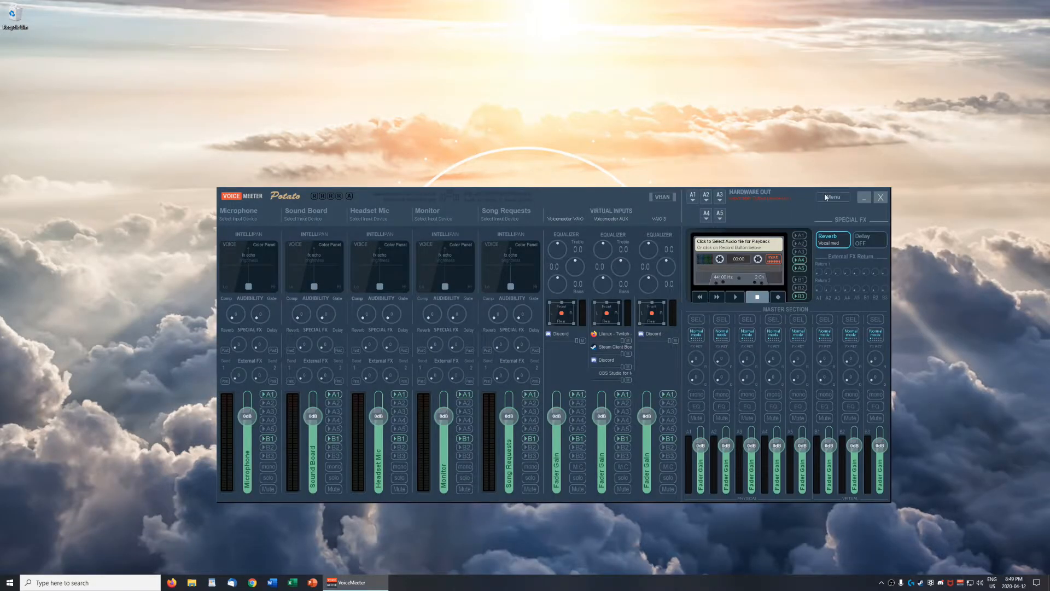
left_click(832, 197)
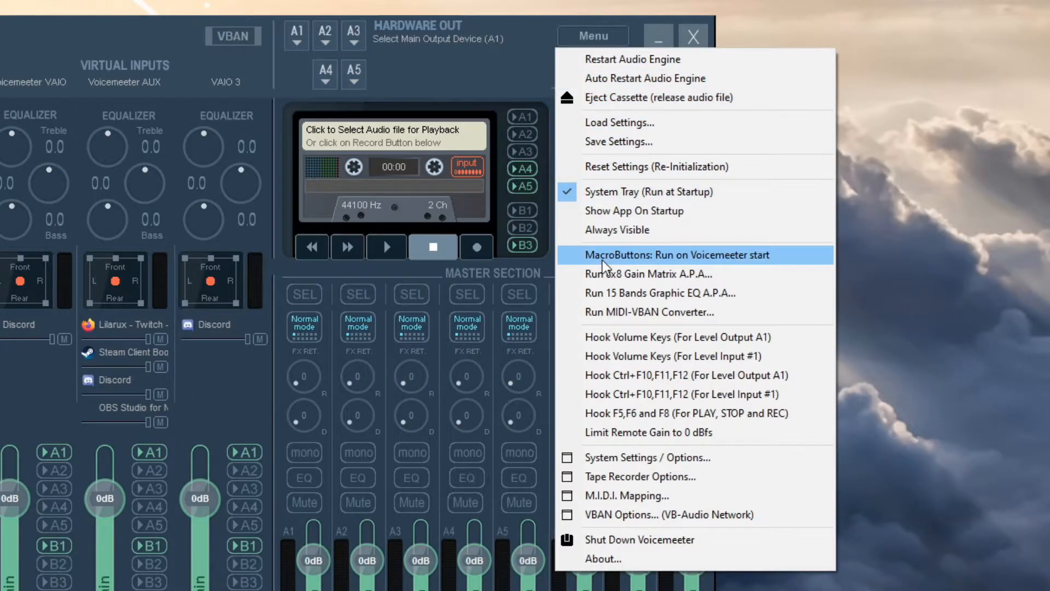
left_click(602, 260)
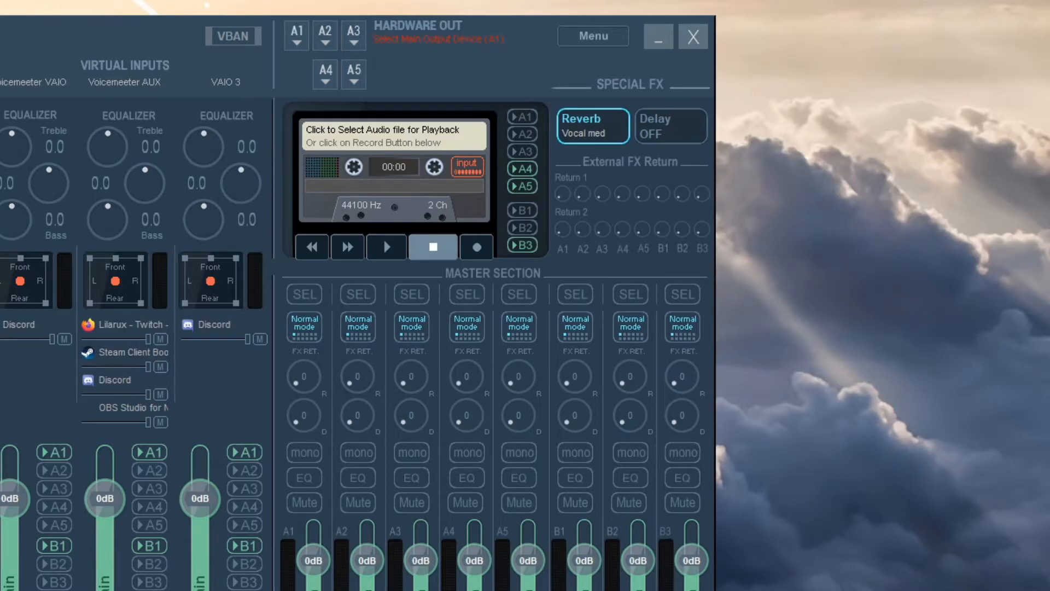
left_click(593, 36)
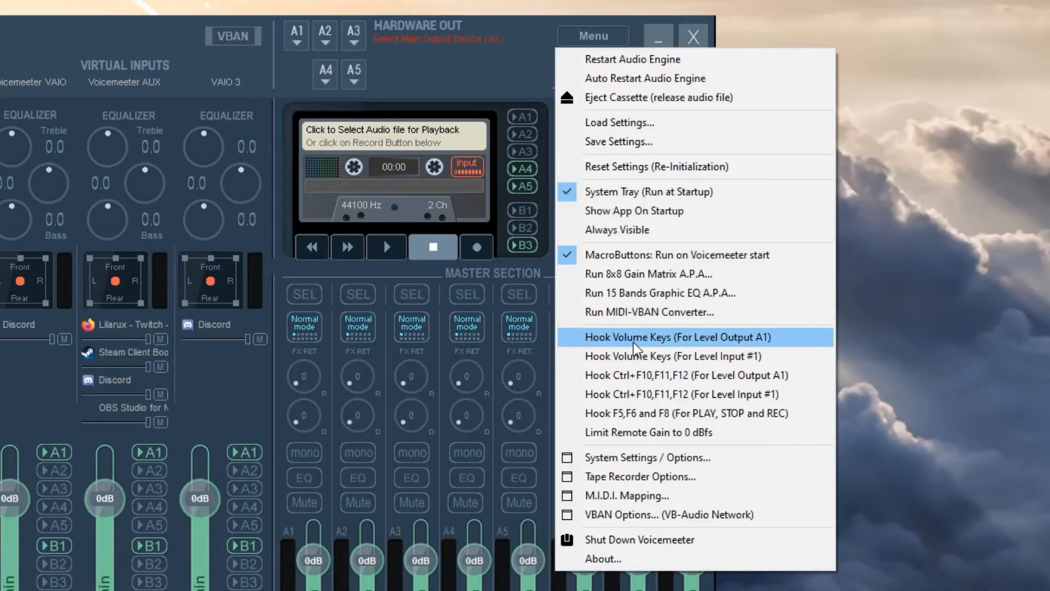
left_click(634, 342)
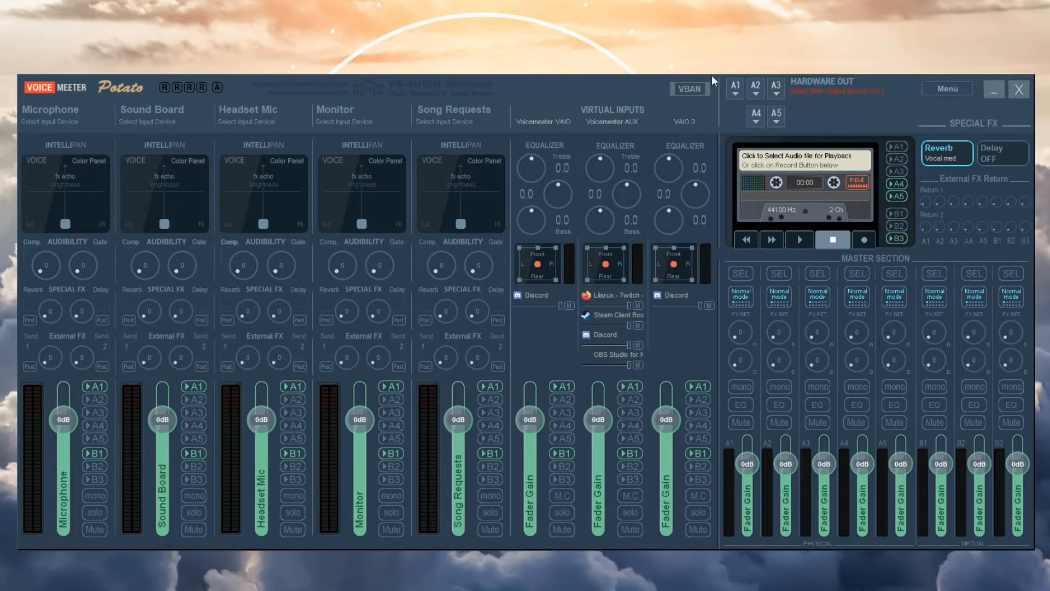
Assign WDM: Speakers (Logitech G430 Gaming Headset) as the main hardware output A1.
left_click(736, 87)
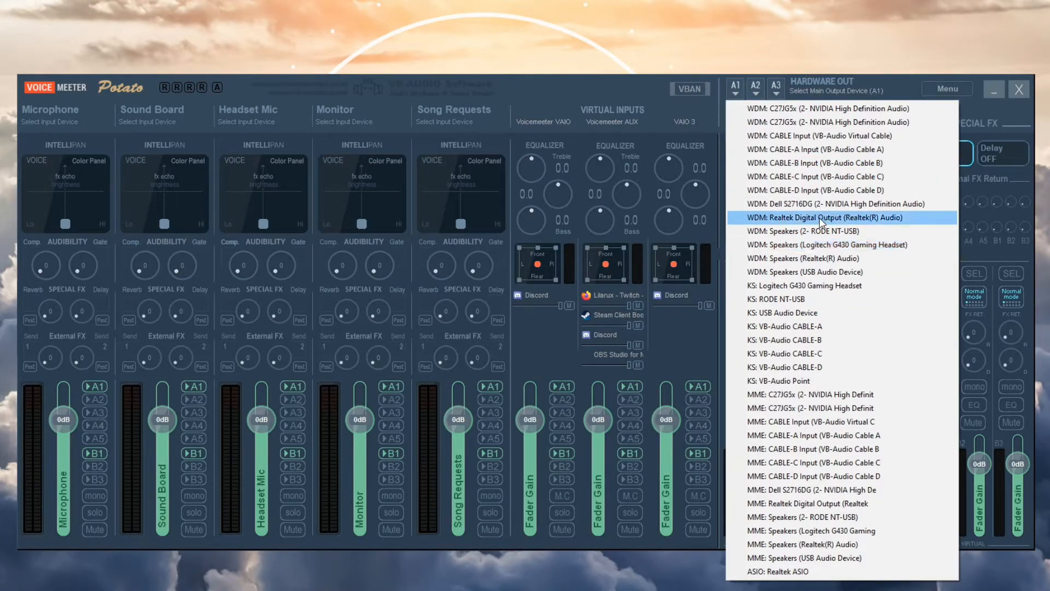
left_click(810, 246)
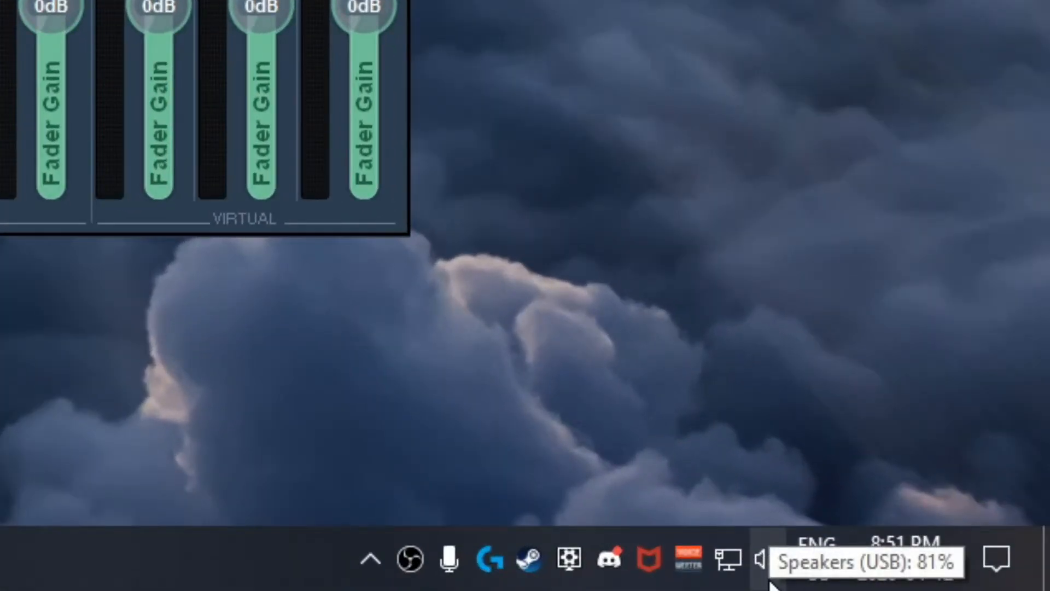
Set the Windows sound output device to VoiceMeeter Aux Input (VB-Audio VoiceMeeter AUX VAIO) and bring the mixer's virtual inputs into view.
right_click(770, 583)
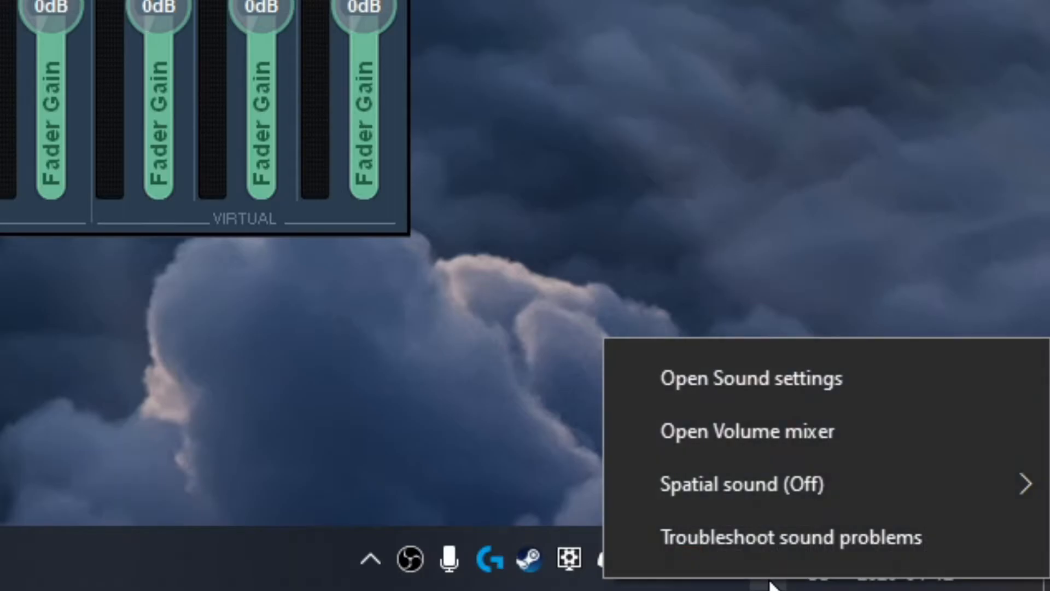
left_click(736, 398)
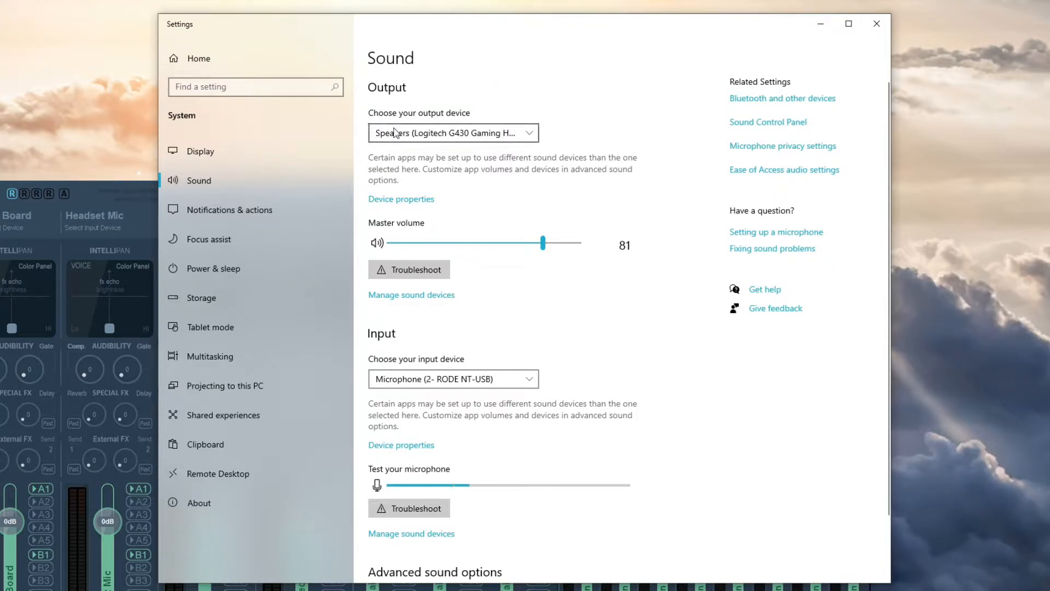
left_click(460, 139)
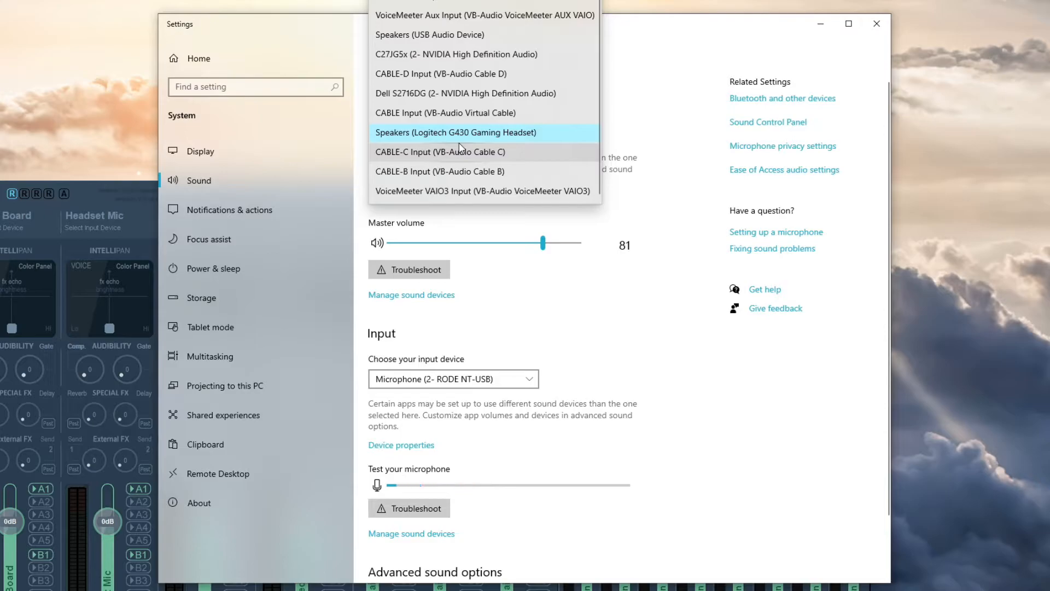
scroll(460, 147, "up", 1)
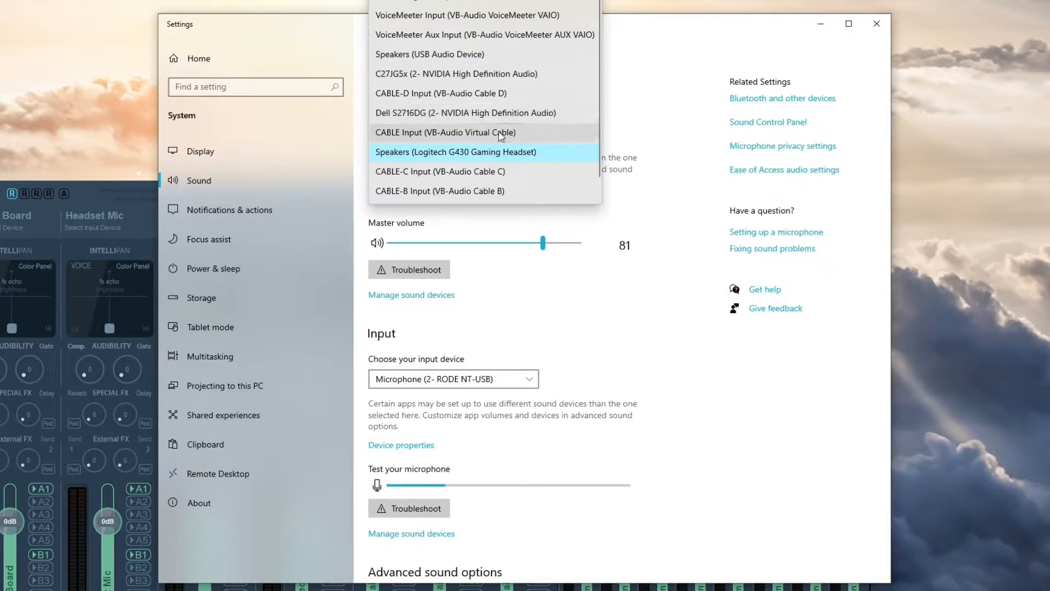
scroll(473, 141, "down", 1)
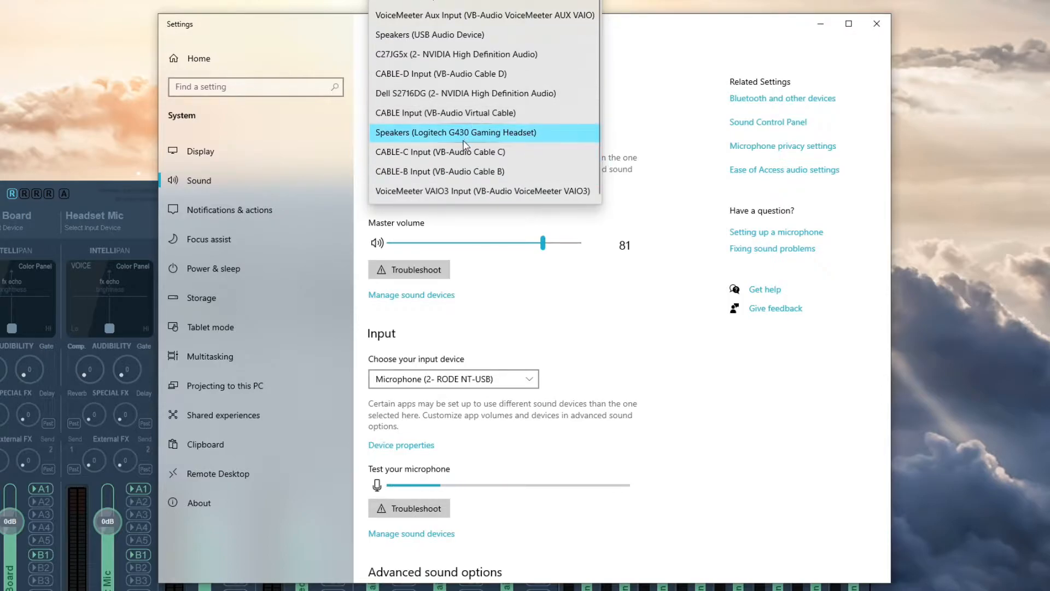
scroll(470, 134, "up", 1)
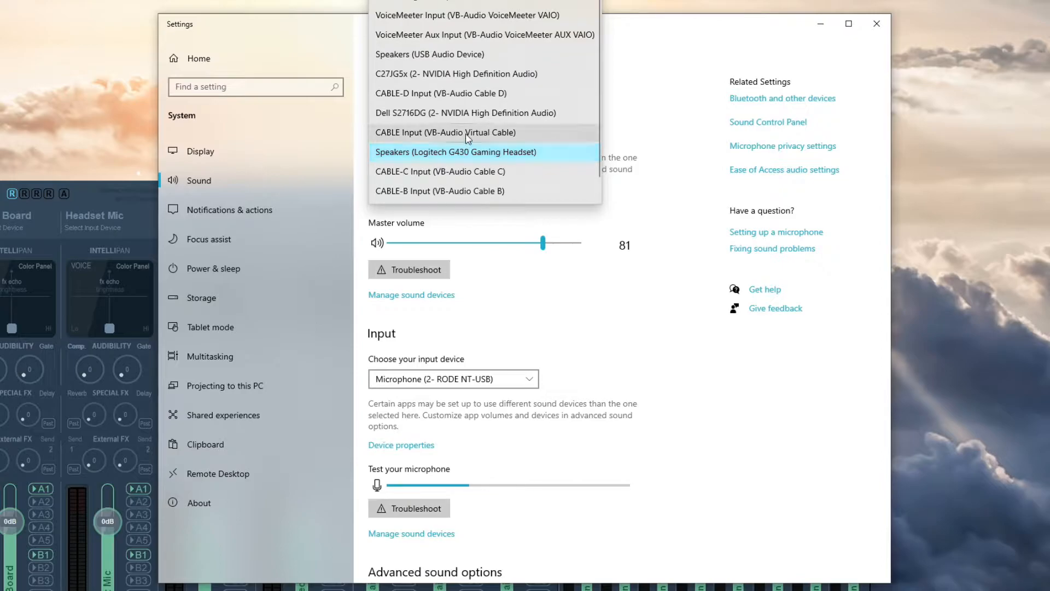
left_click(442, 41)
left_click(422, 118)
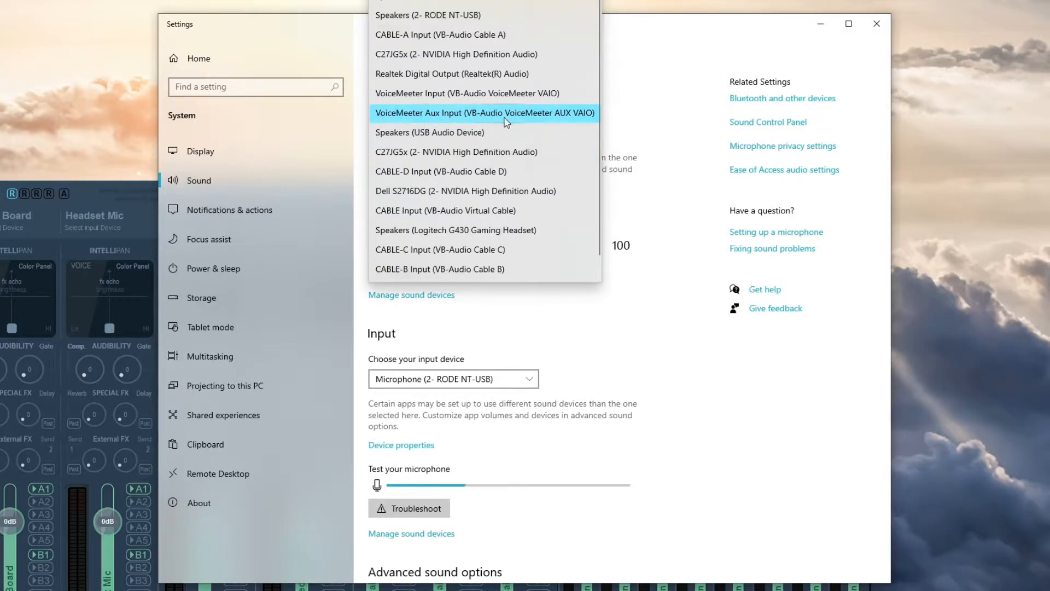
left_click(581, 115)
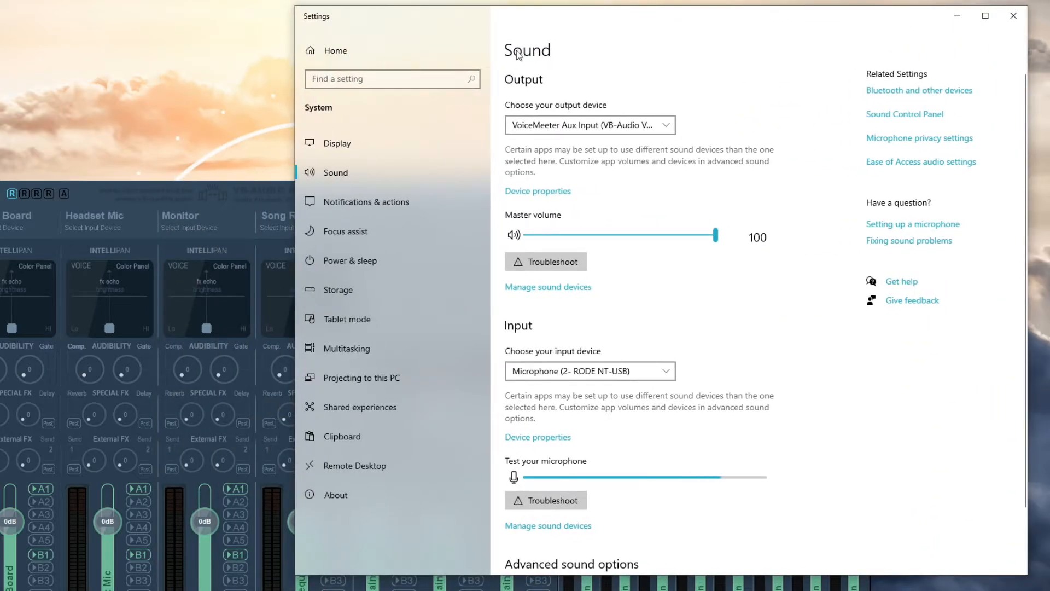
left_click_drag(256, 180, 172, 187)
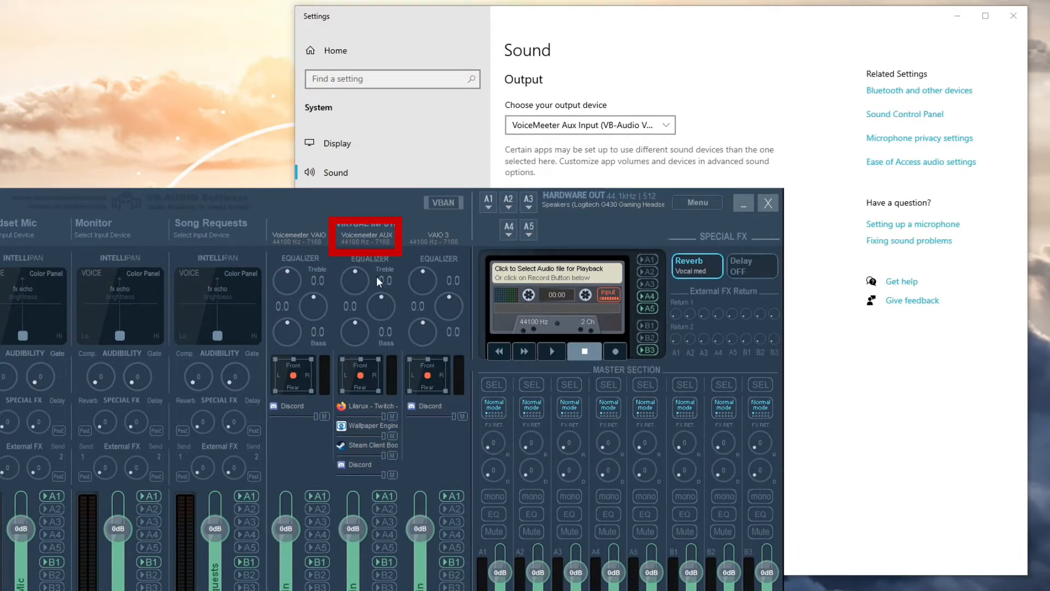
In the Sound Control Panel's playback devices, make VoiceMeeter Aux Input the default device and default communication device, and accept.
left_click(720, 39)
left_click_drag(720, 39, 629, 33)
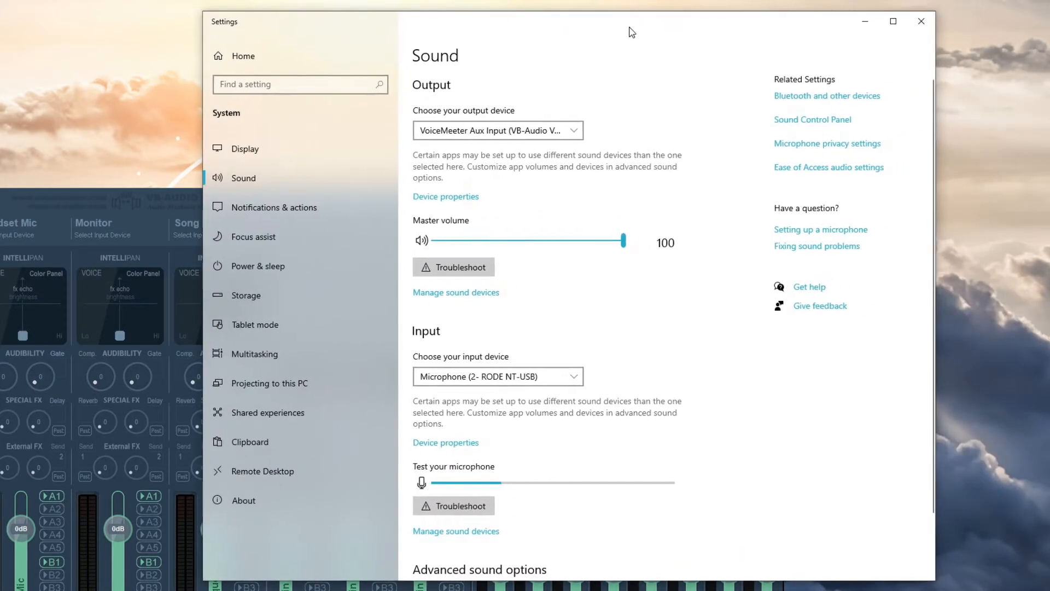
left_click(786, 121)
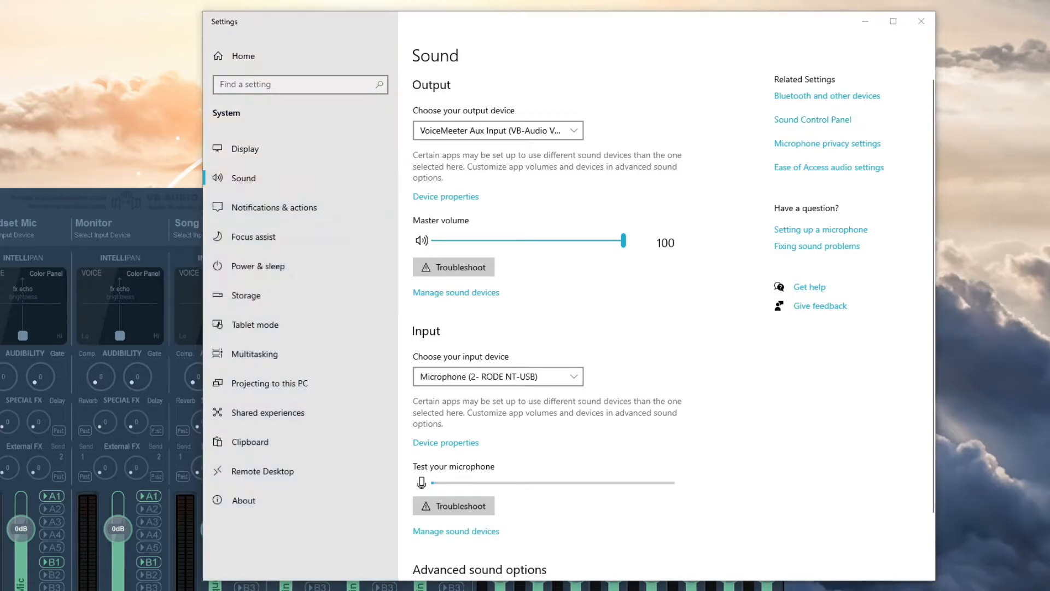
left_click_drag(465, 129, 358, 130)
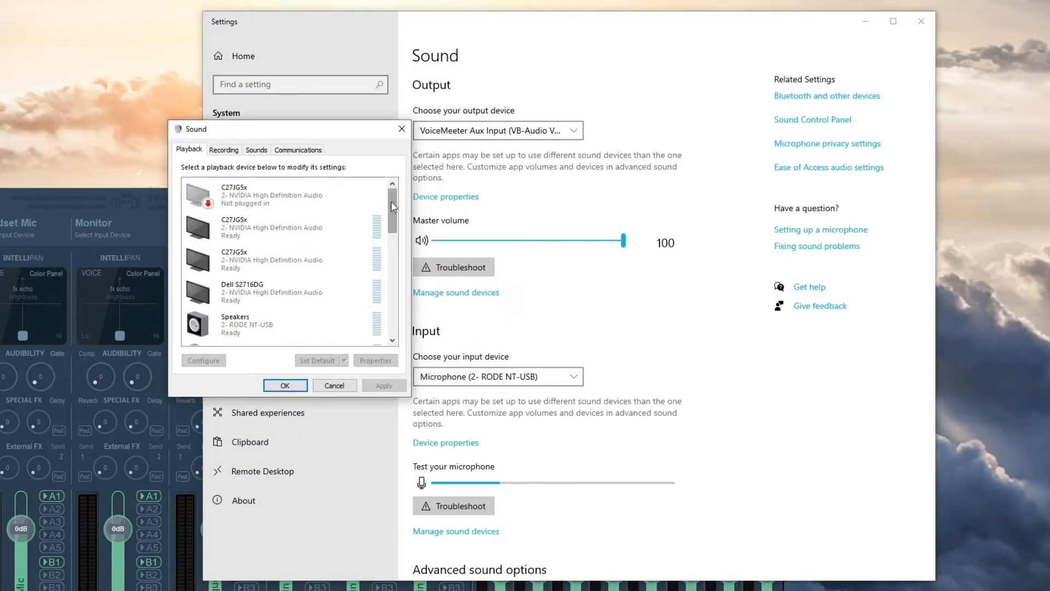
left_click_drag(392, 201, 389, 307)
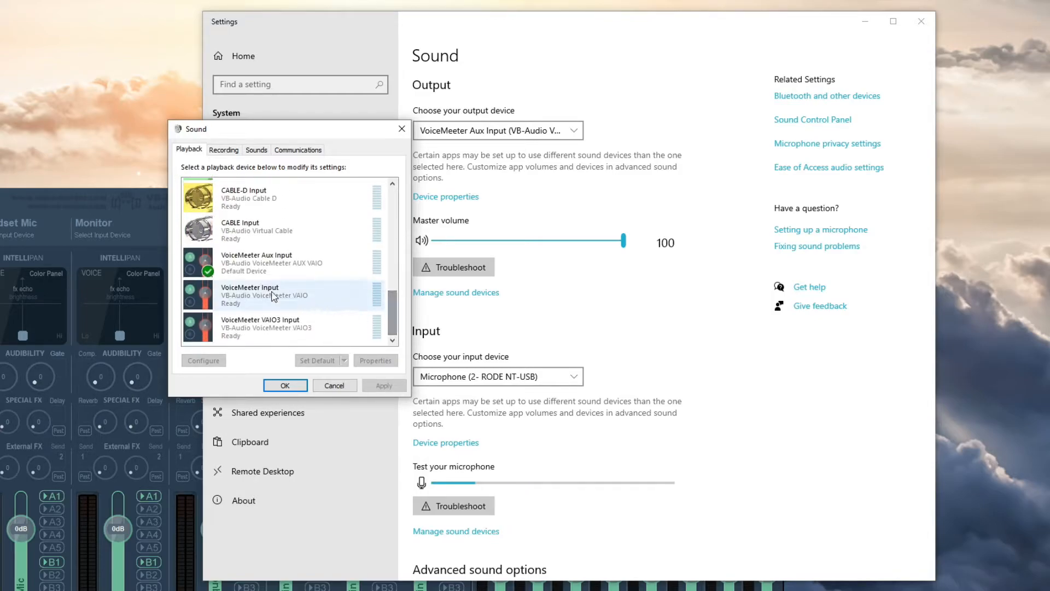
right_click(249, 259)
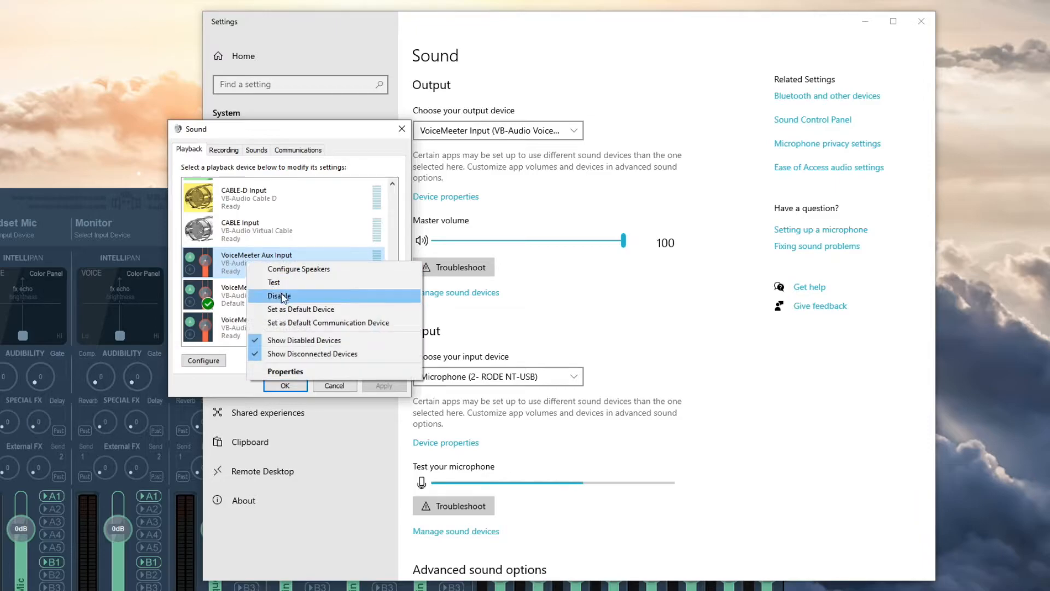
left_click(295, 310)
right_click(237, 264)
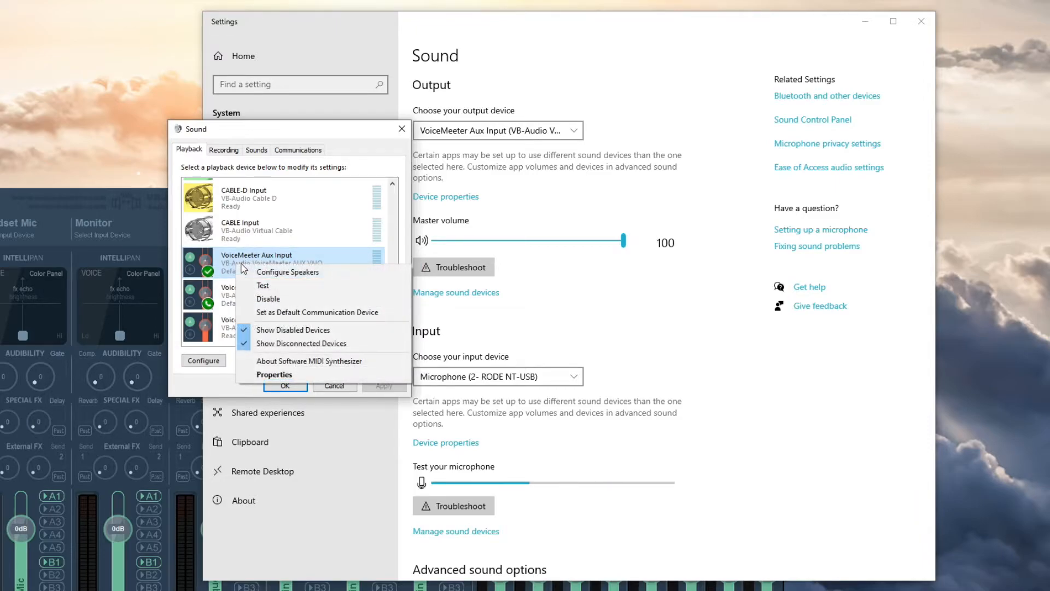
left_click(289, 312)
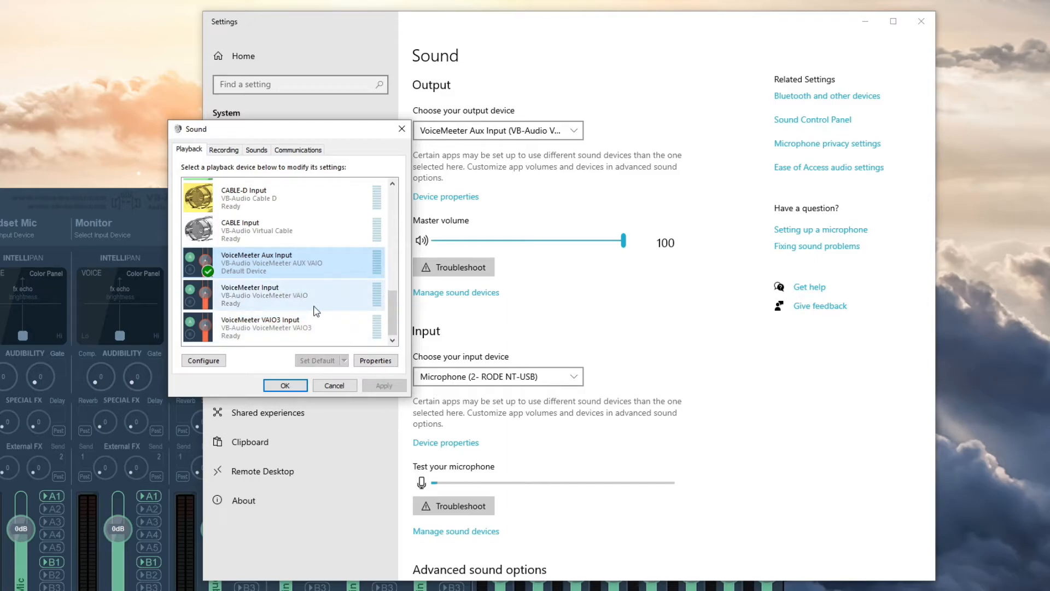
scroll(318, 311, "up", 2)
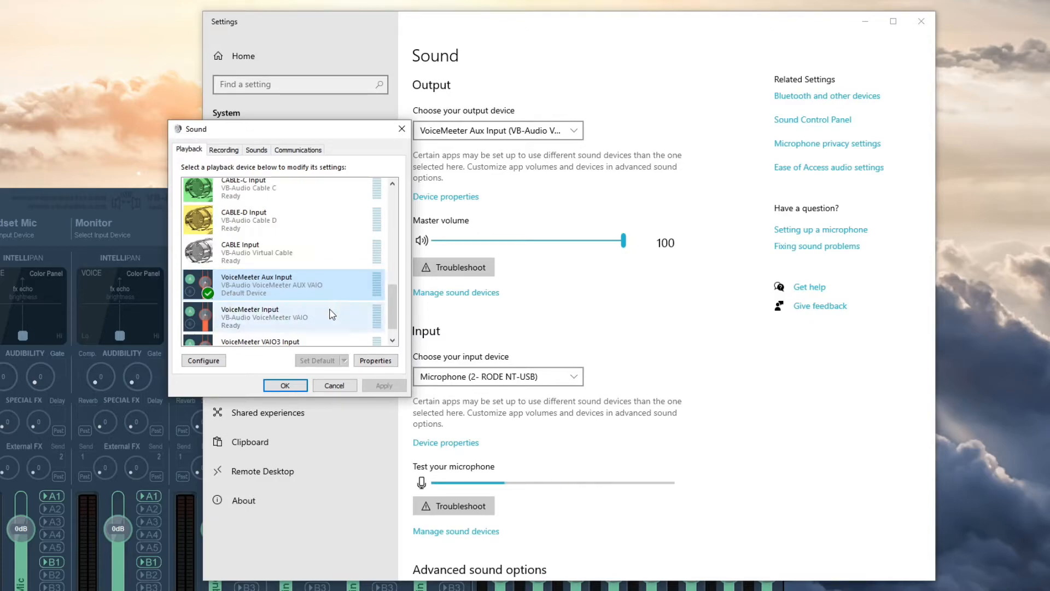
left_click(284, 385)
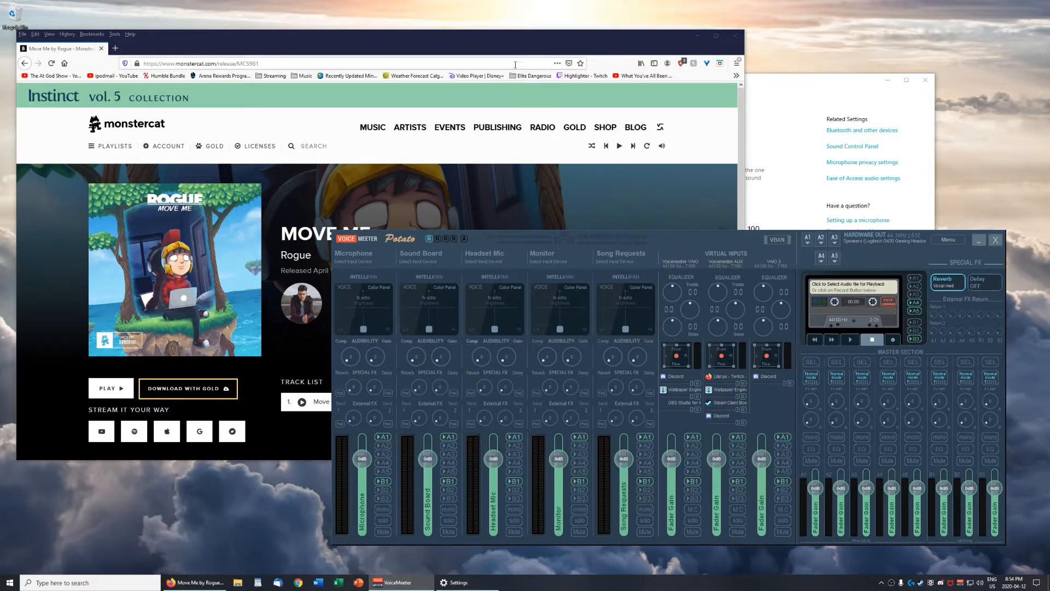
Play the track Move Me in the browser, check the Voicemeeter Aux level meters, and close the browser.
left_click(491, 35)
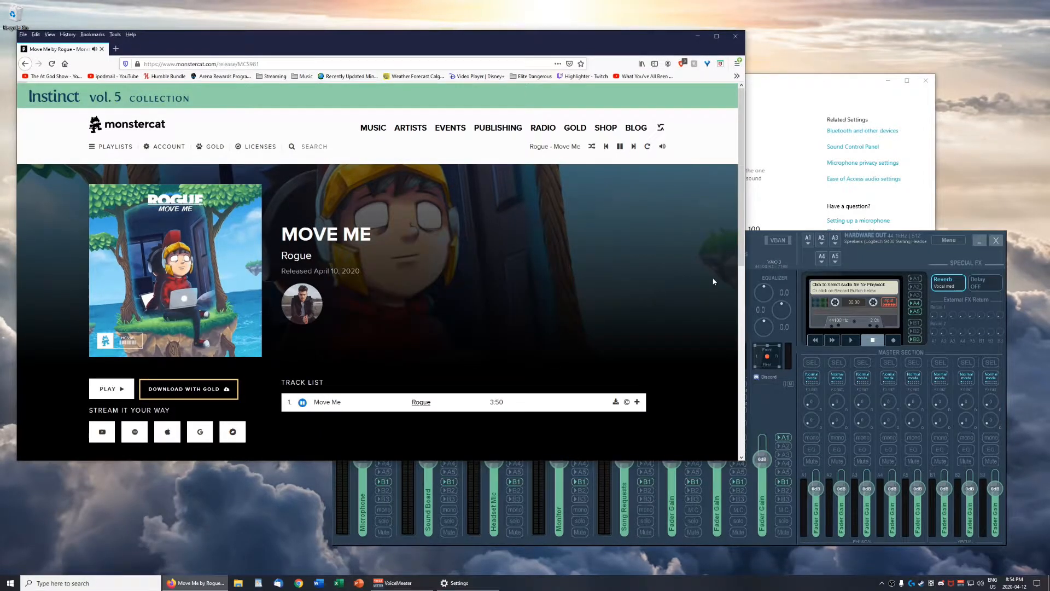
left_click(887, 260)
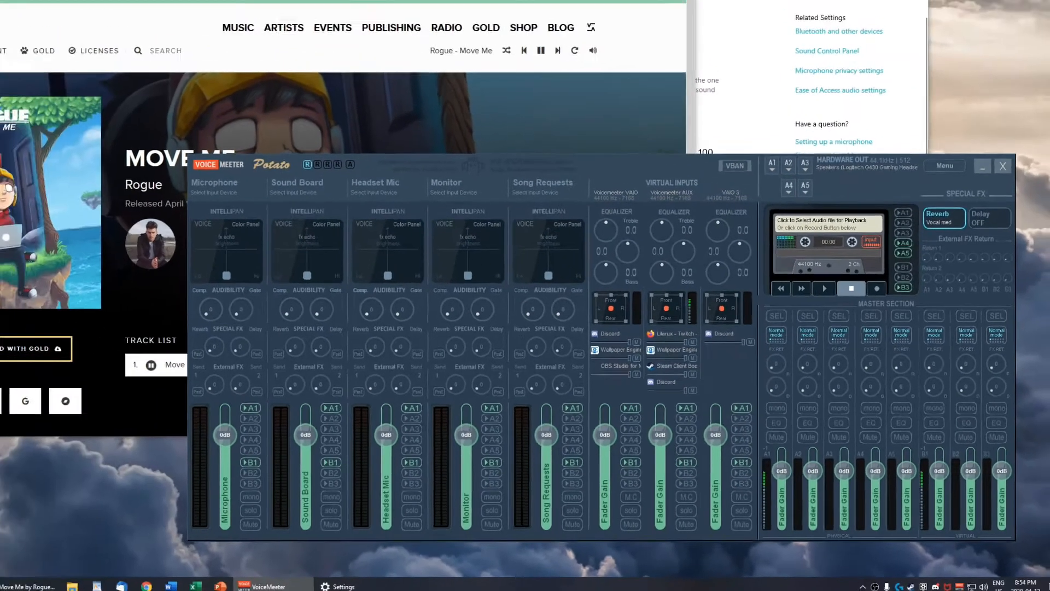
key("alt+F4")
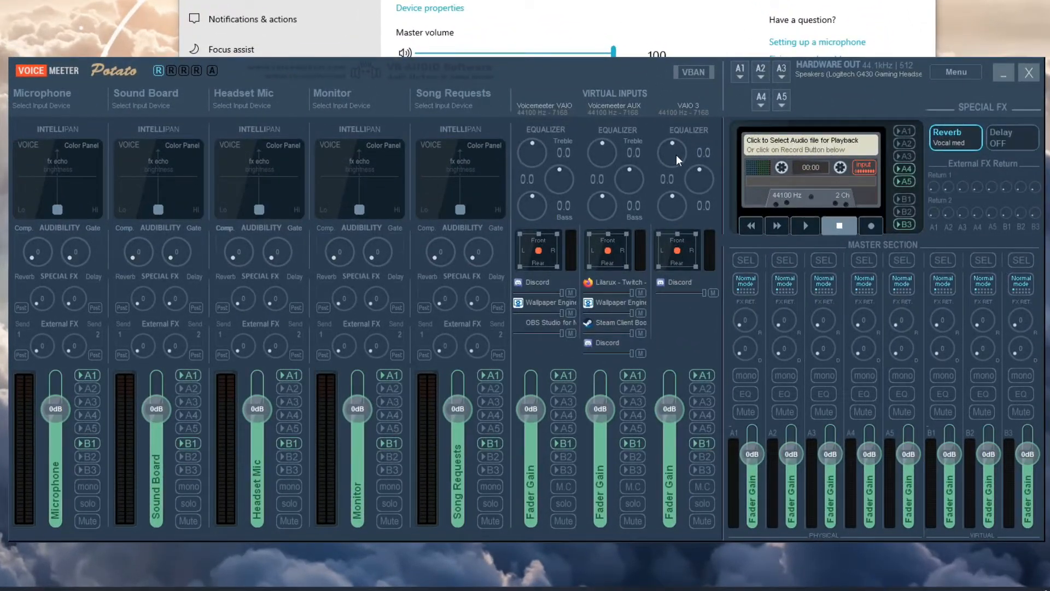
Assign WDM: Microphone (2- RODE NT-USB) to the Microphone strip and turn off its A1 routing.
left_click(52, 94)
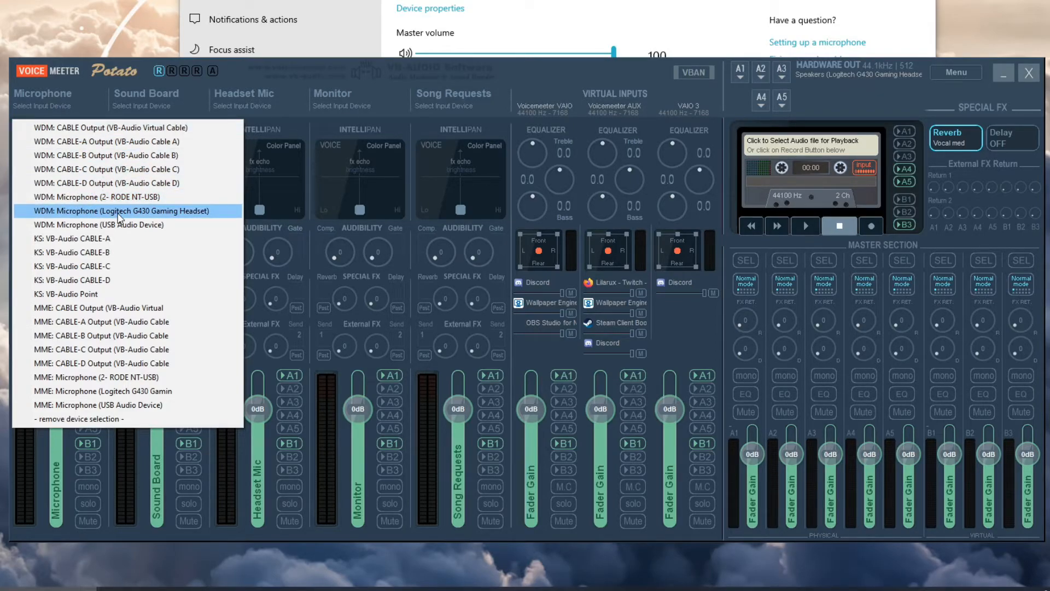
left_click(81, 198)
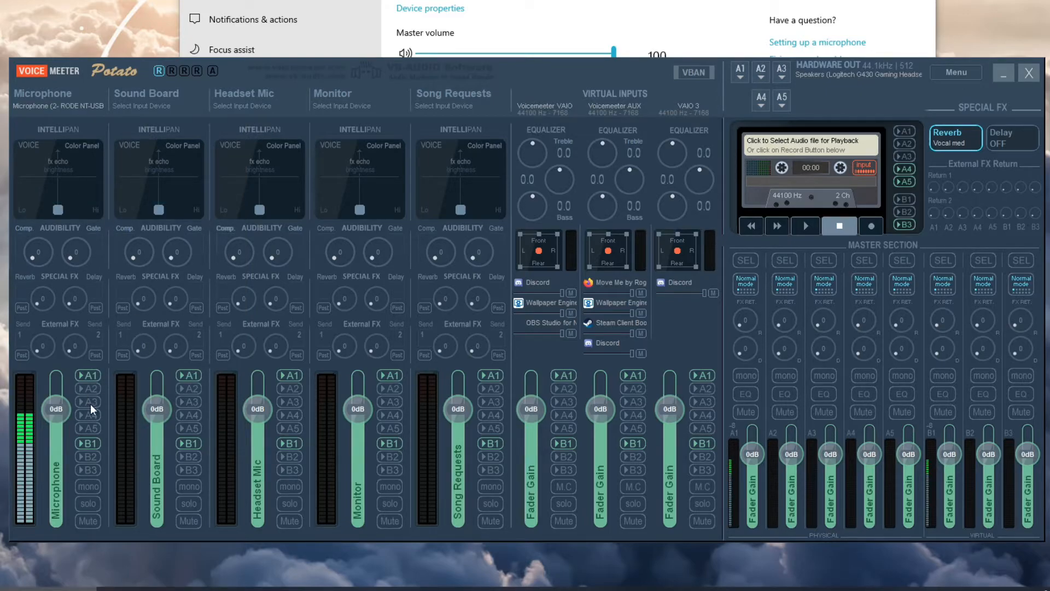
left_click(87, 375)
Assign WDM: CABLE Input (VB-Audio Virtual Cable) to hardware output A2 and route the Microphone strip to A2.
left_click(760, 72)
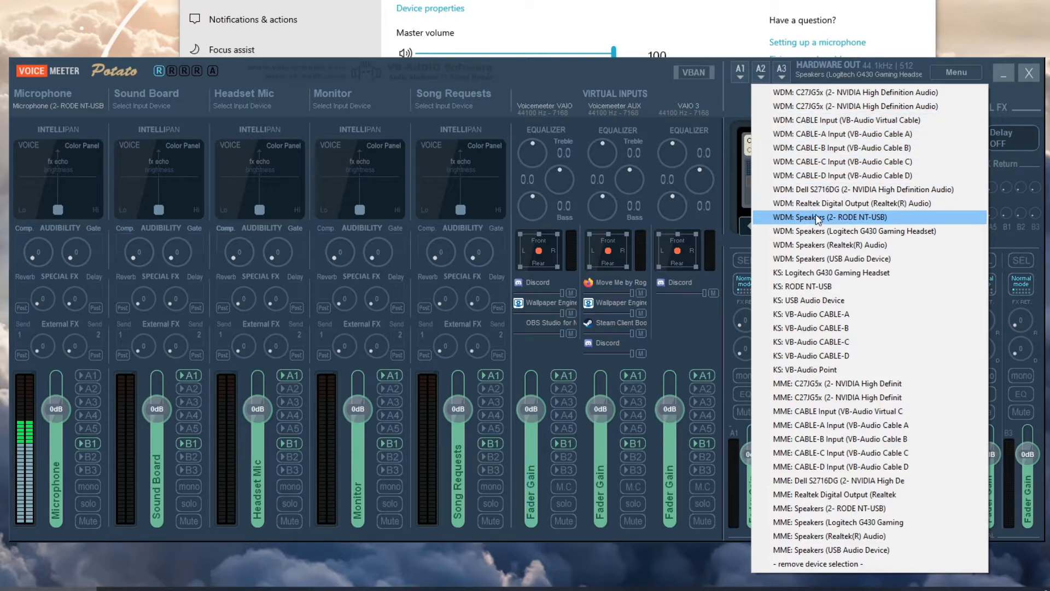
left_click(817, 122)
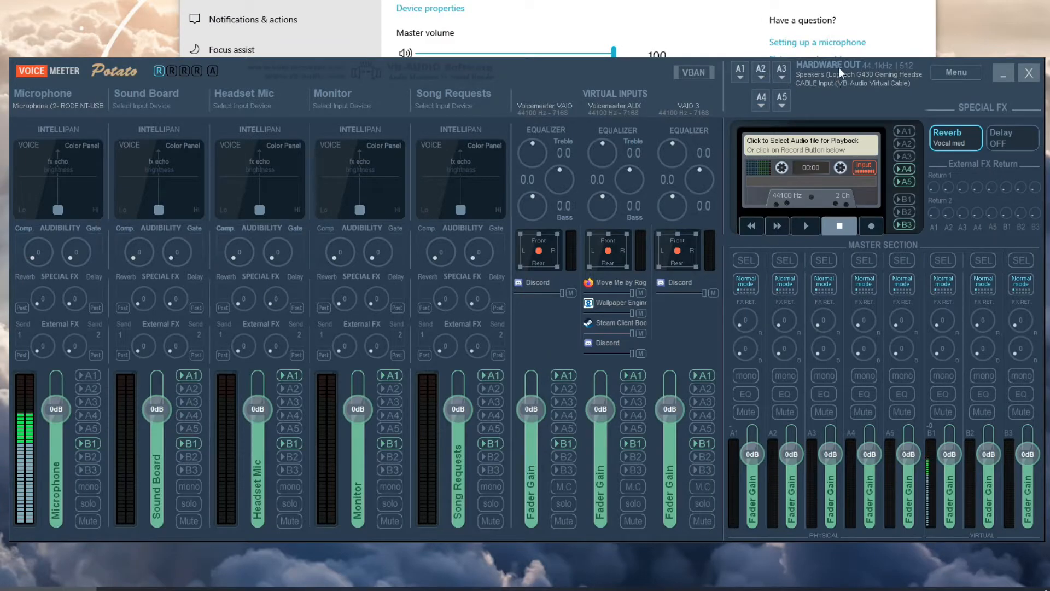
left_click(87, 390)
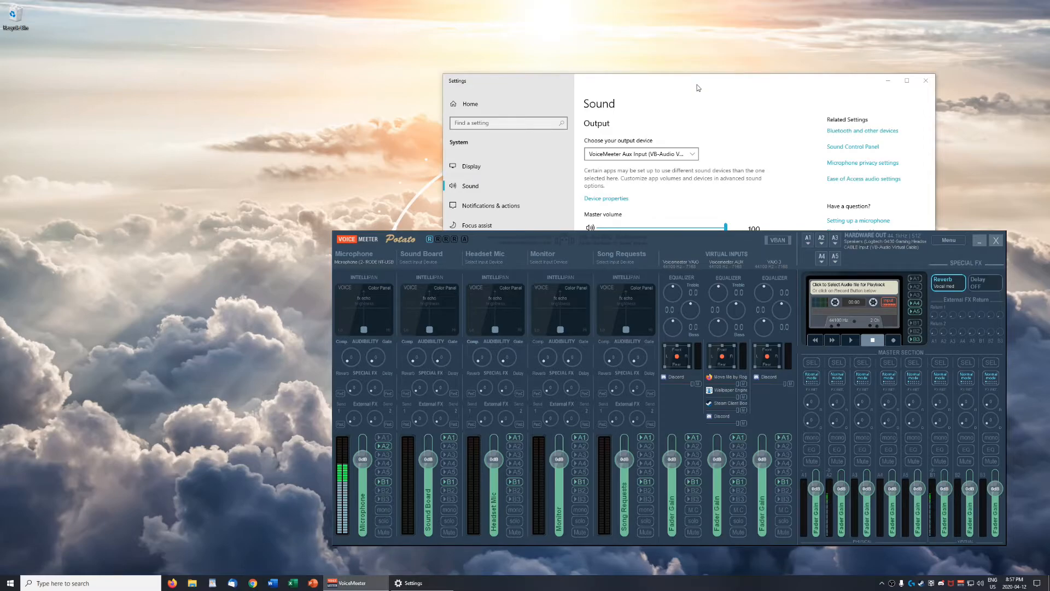
In the Windows Sound settings, choose CABLE Output (VB-Audio Virtual Cable) as the input device.
left_click(698, 87)
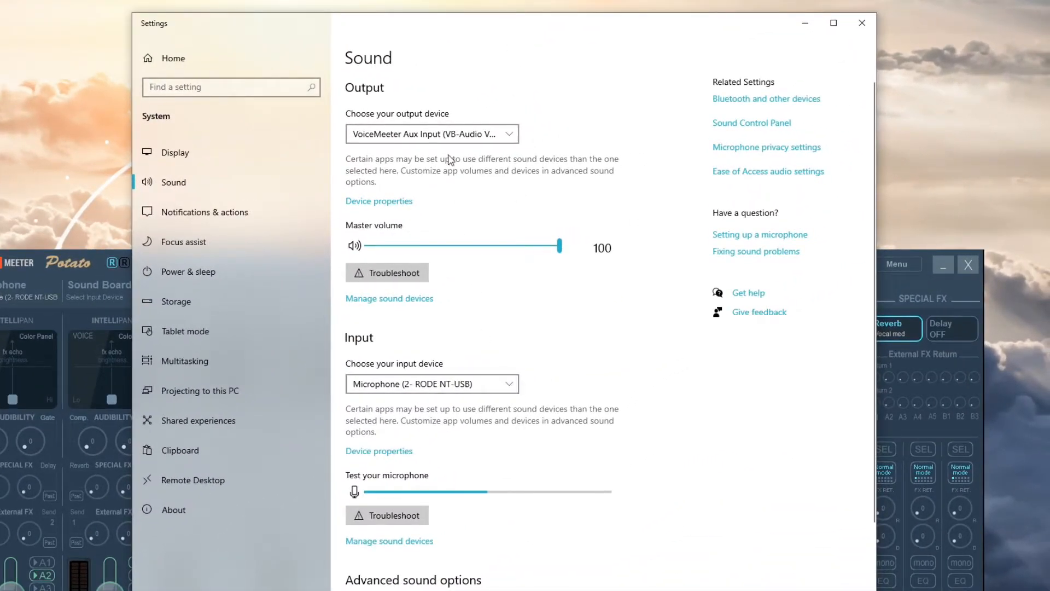
left_click(427, 390)
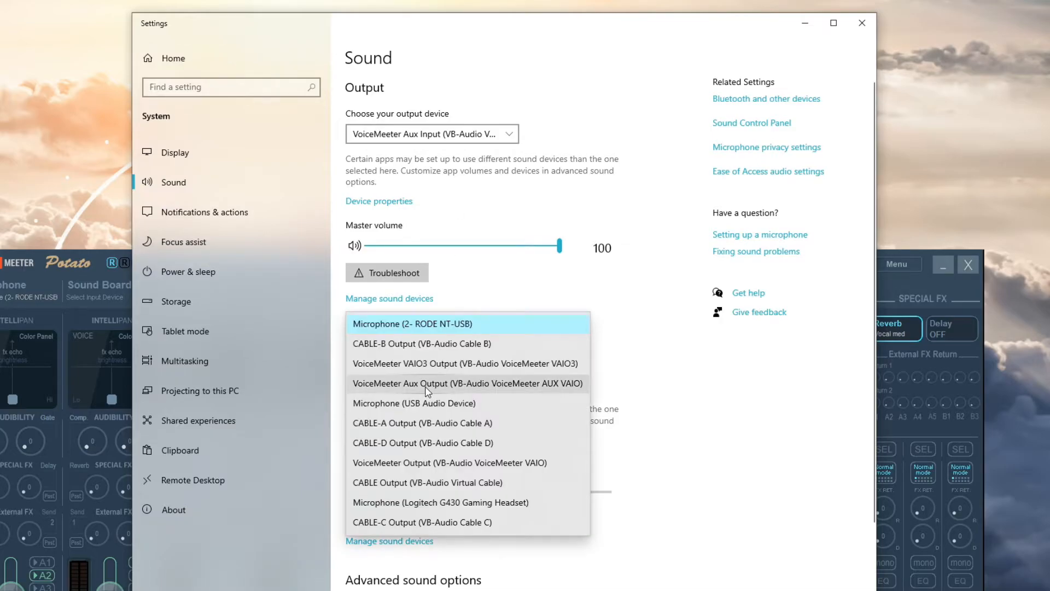
left_click(391, 483)
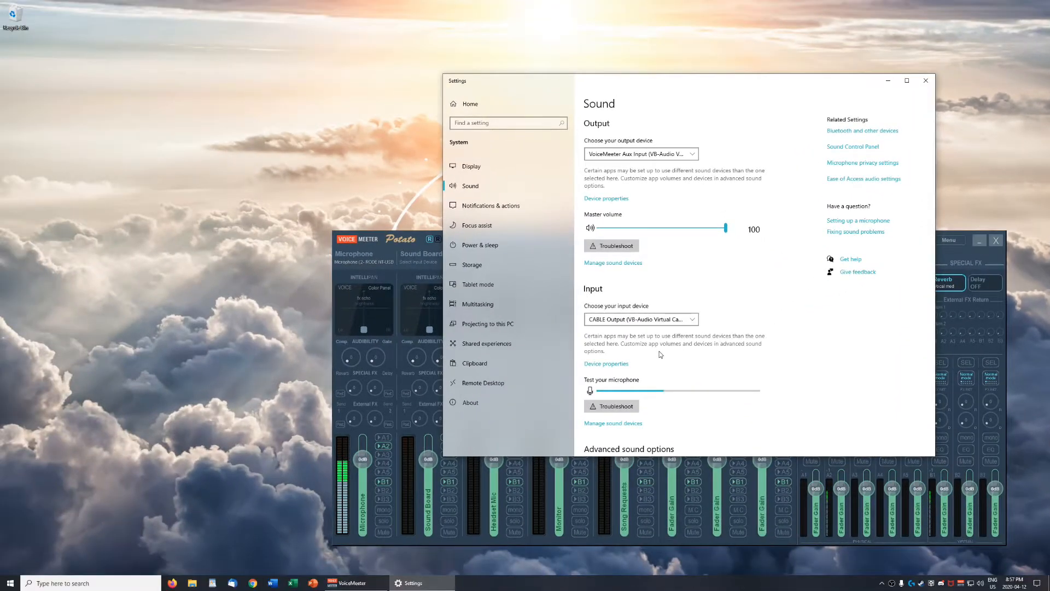
left_click(758, 462)
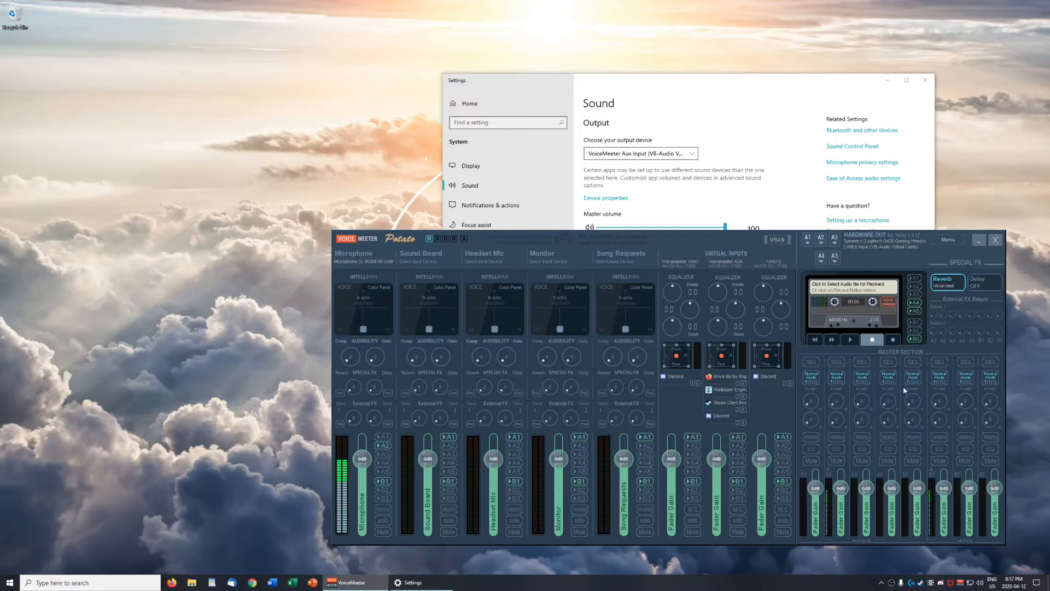
In the Sound Control Panel's recording devices, make CABLE Output the default device and default communication device, accept, and close the Settings window.
left_click(715, 79)
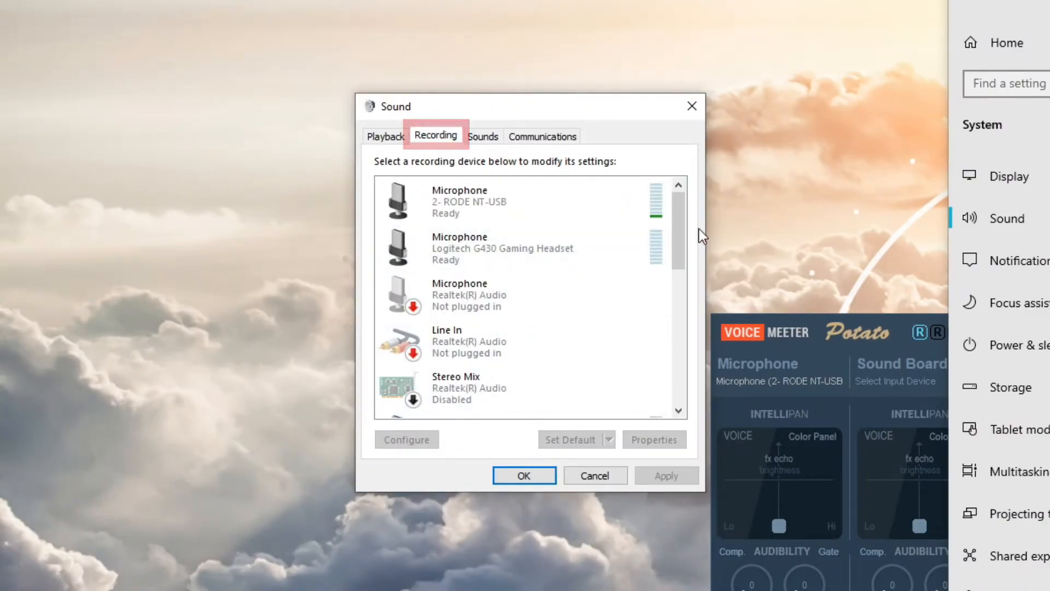
left_click_drag(684, 234, 684, 383)
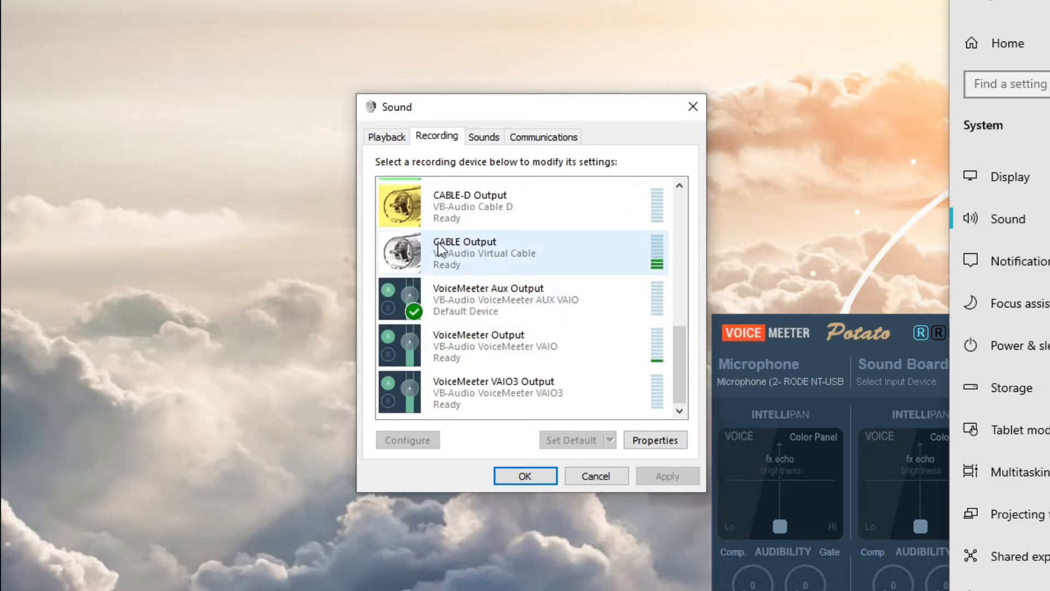
right_click(470, 246)
left_click(514, 277)
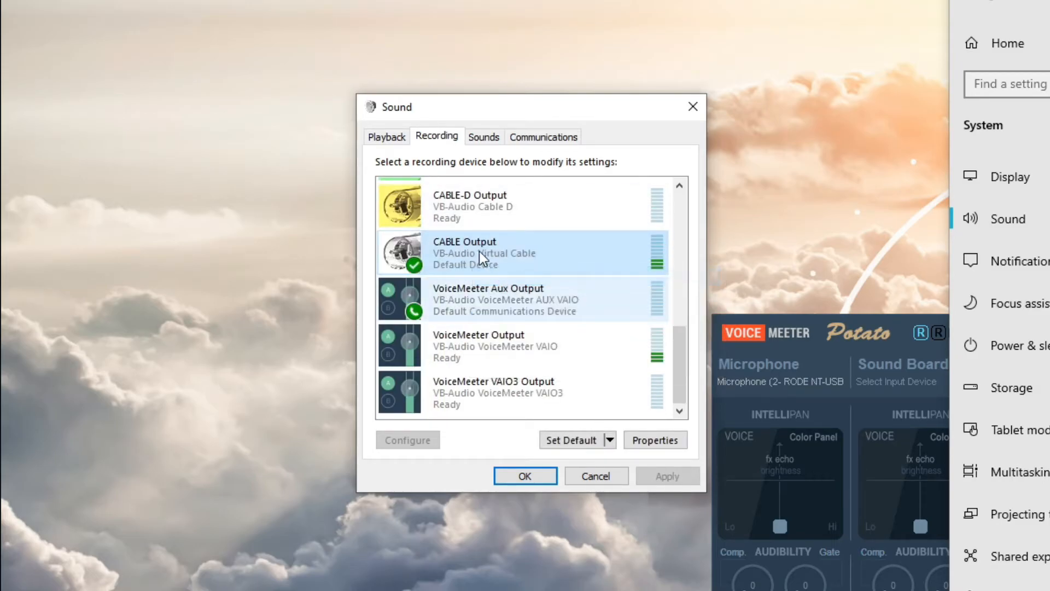
right_click(468, 252)
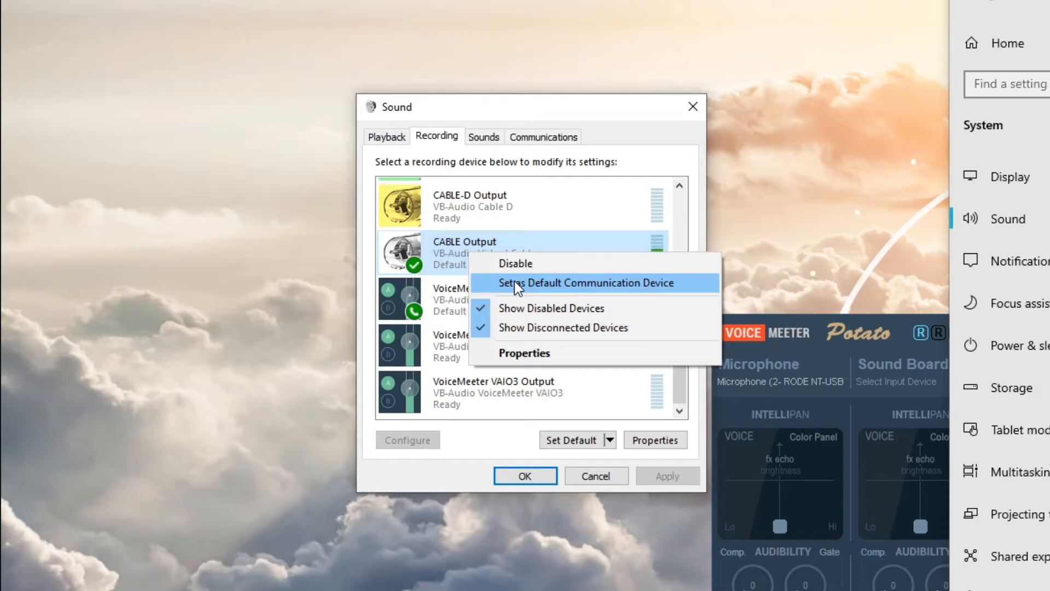
left_click(514, 282)
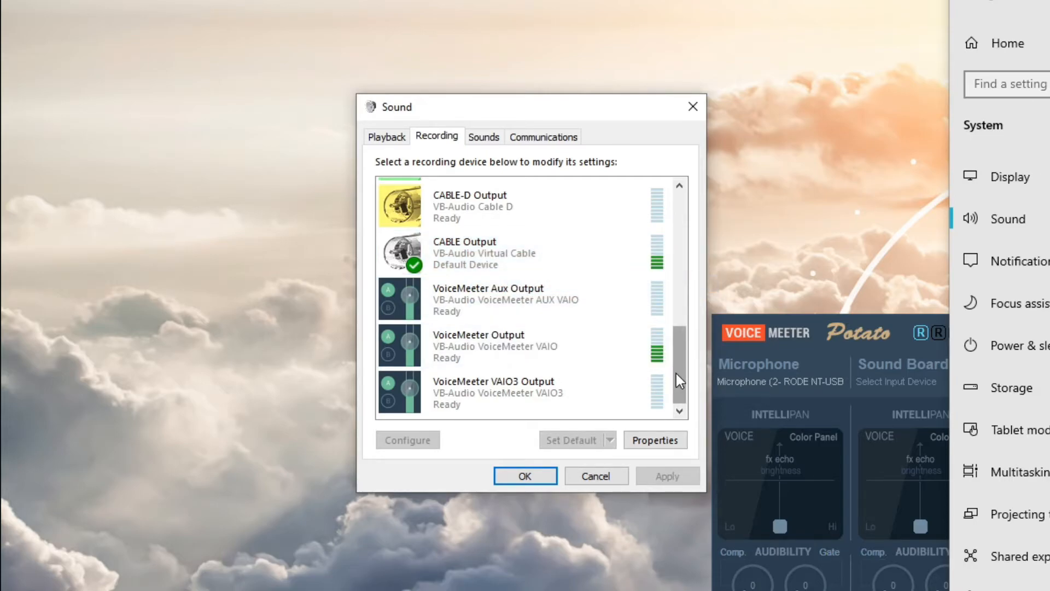
left_click(528, 477)
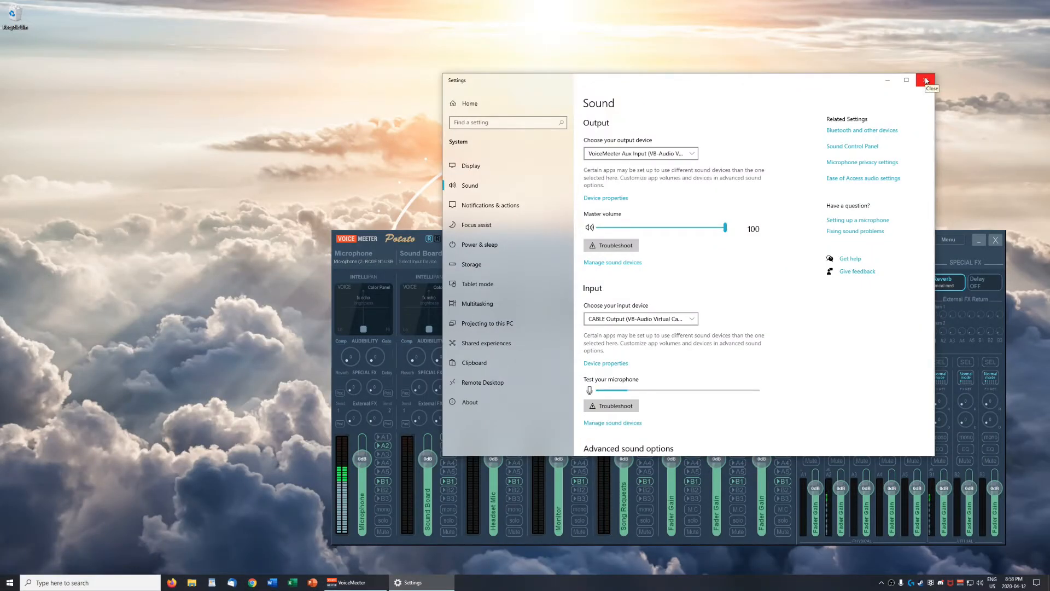
left_click(925, 81)
Arrange the OBS and Voicemeeter windows side by side and route the Microphone strip to B2 instead of B1.
left_click_drag(717, 237, 595, 147)
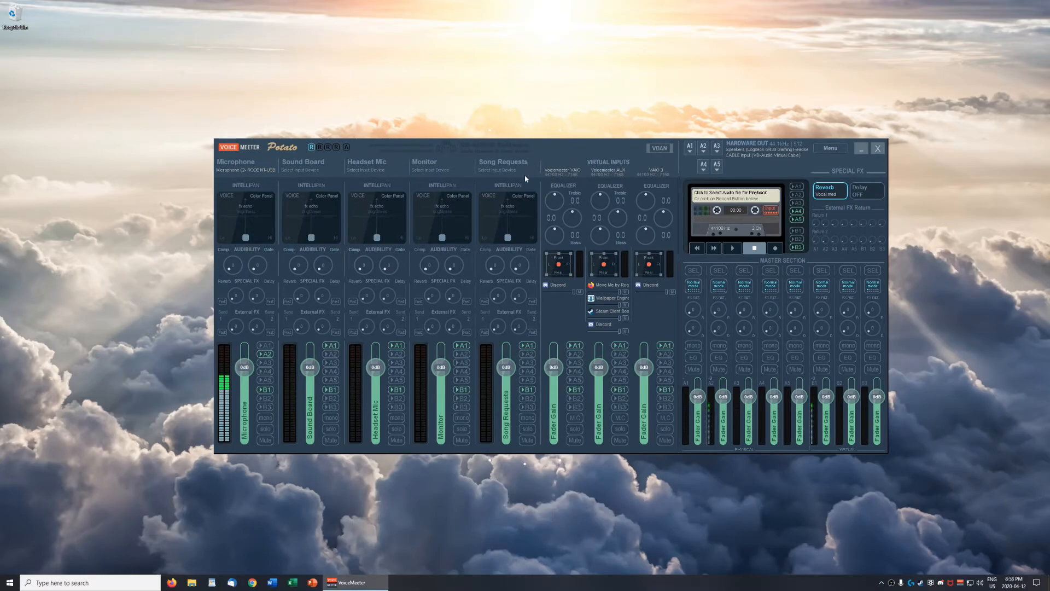
left_click_drag(592, 146, 649, 158)
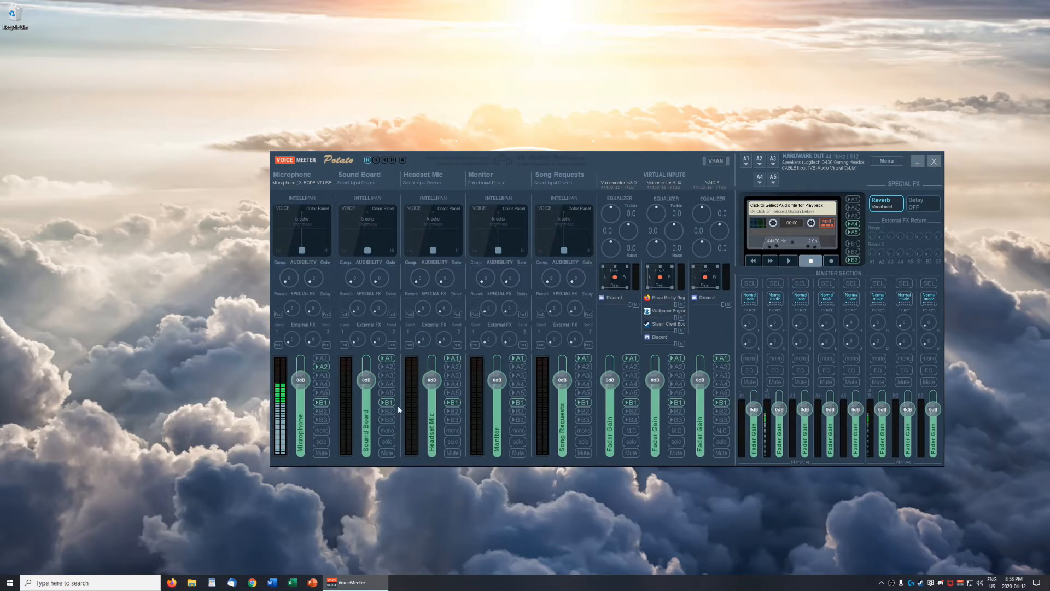
left_click_drag(642, 163, 727, 189)
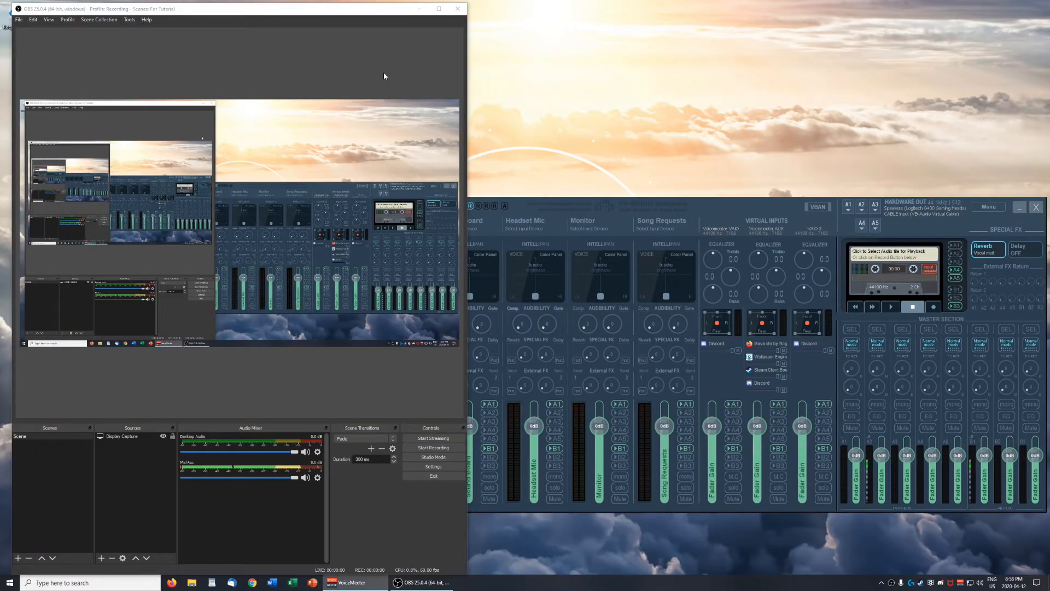
left_click_drag(289, 12, 275, 4)
left_click_drag(708, 204, 823, 200)
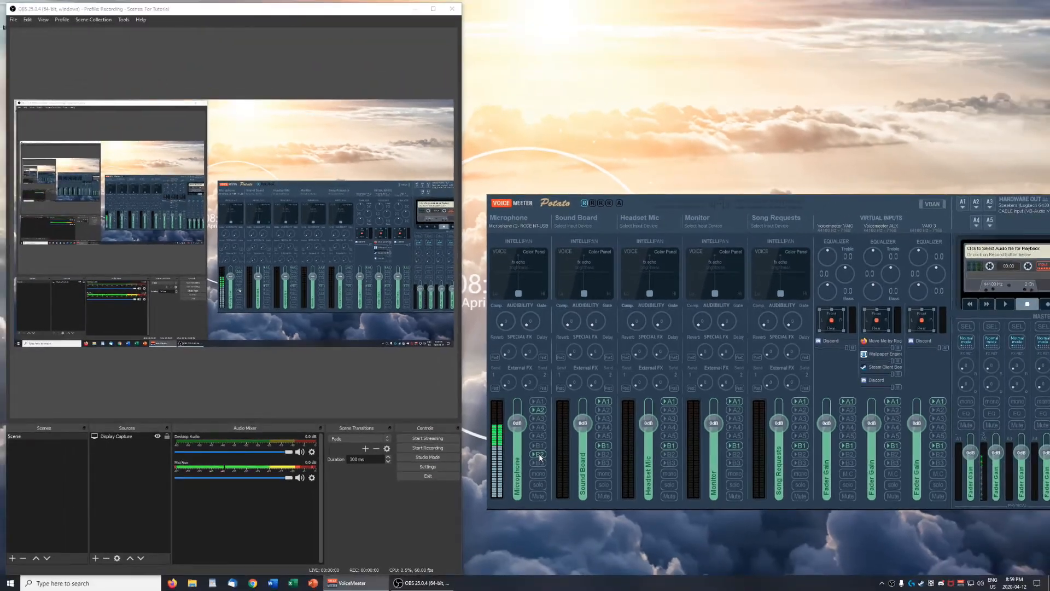
left_click(539, 455)
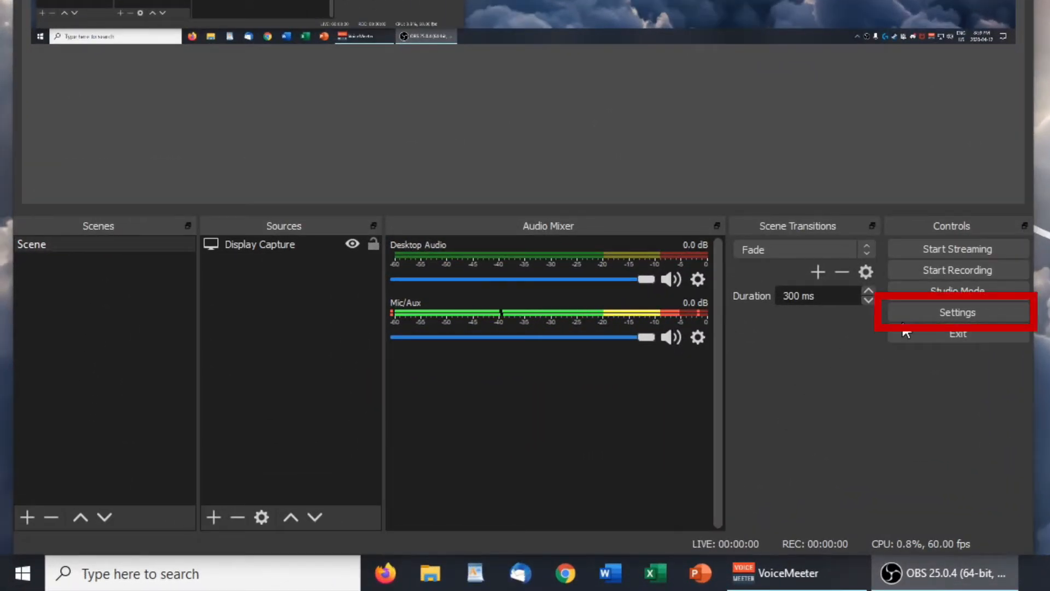
In the OBS audio settings, set Mic/Auxiliary Audio to VoiceMeeter Aux Output (VB-Audio VoiceMeeter AUX VAIO), then apply and accept.
left_click(911, 316)
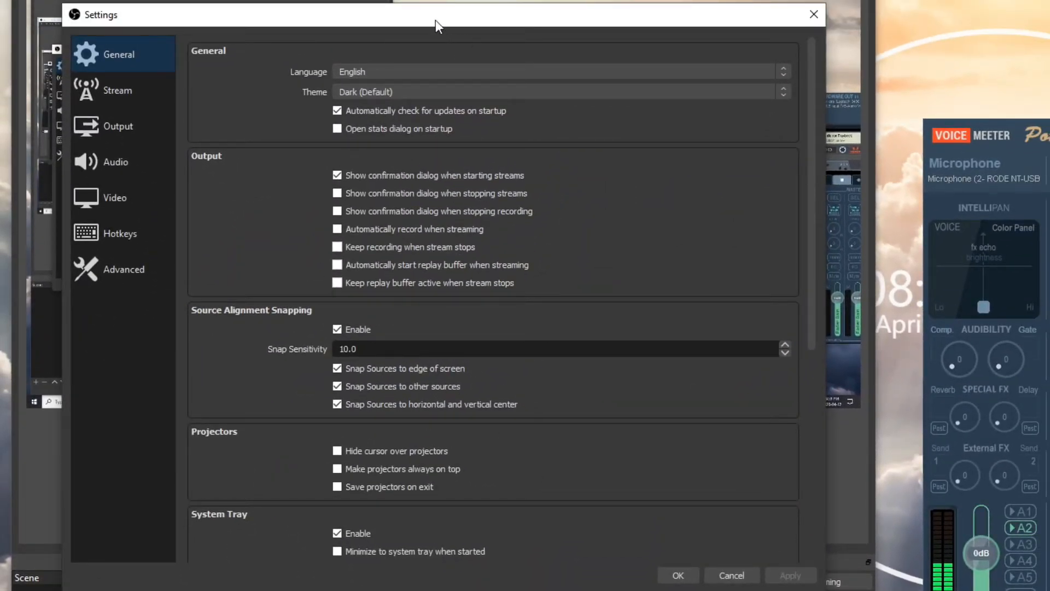
left_click_drag(435, 20, 635, 18)
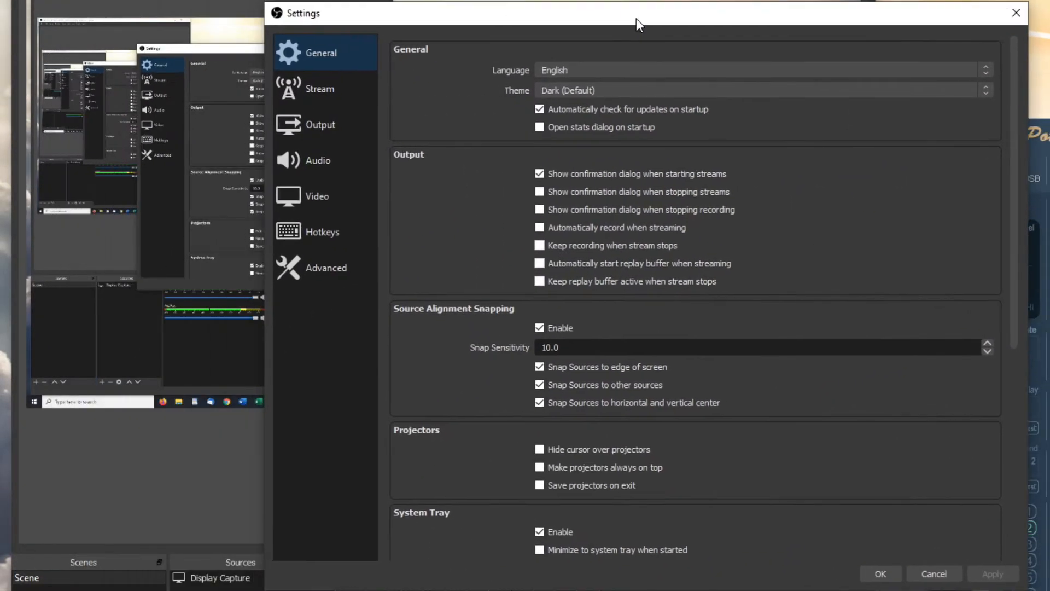
left_click(318, 164)
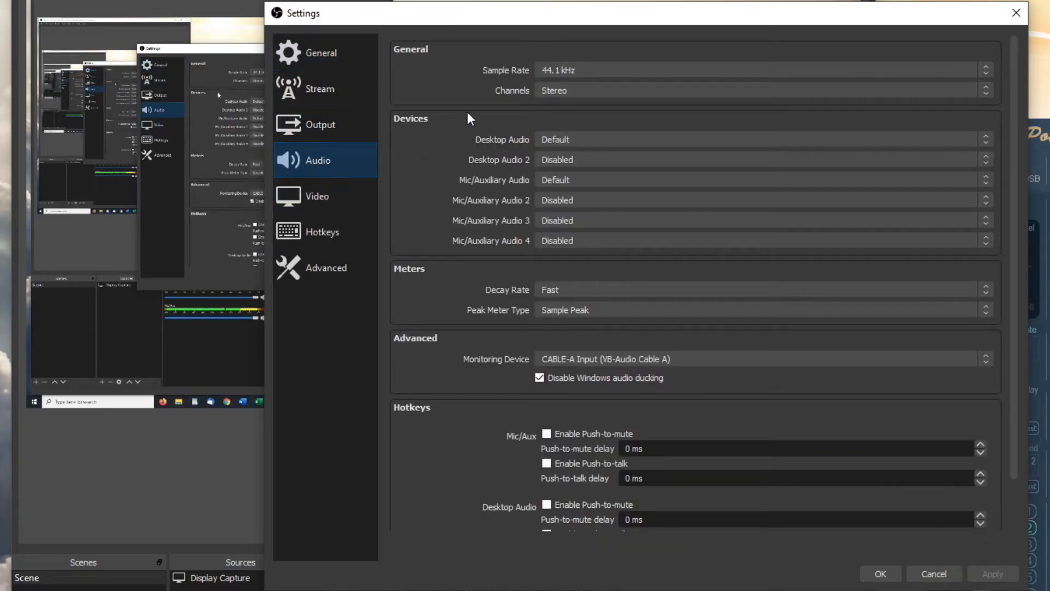
left_click(575, 179)
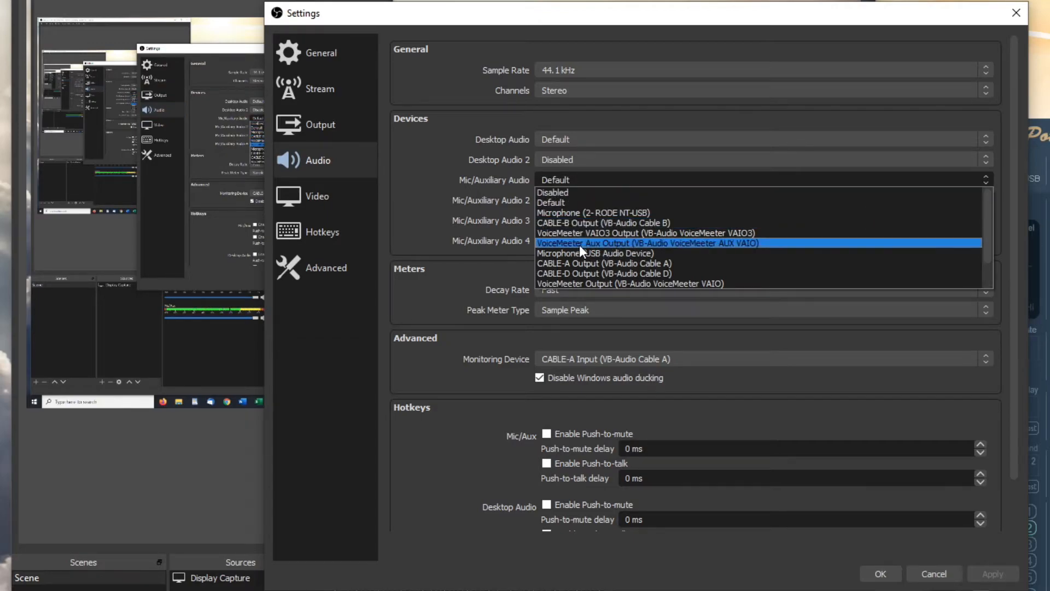
left_click(615, 244)
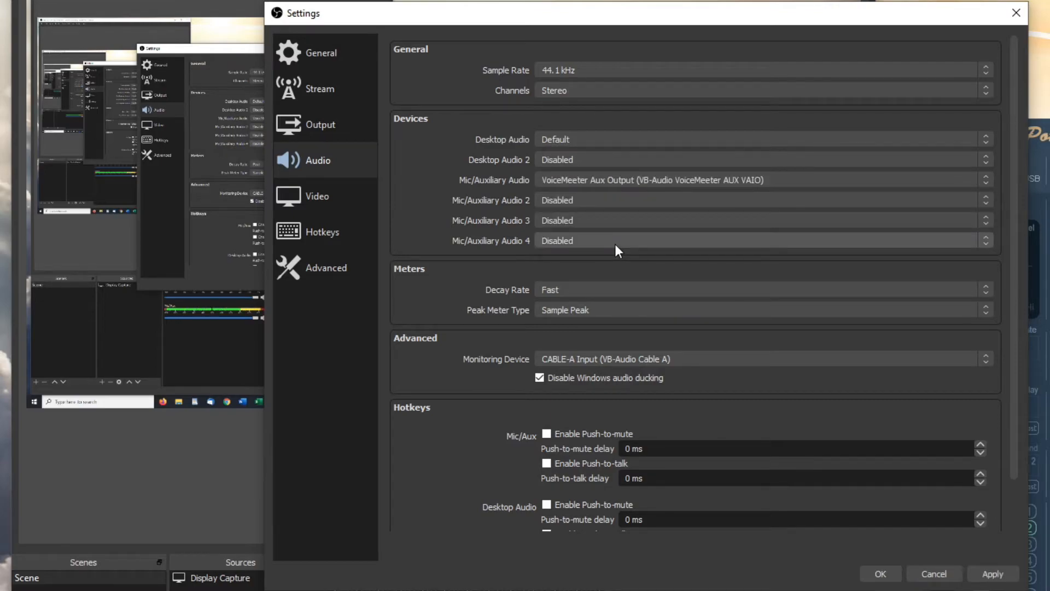
left_click(994, 575)
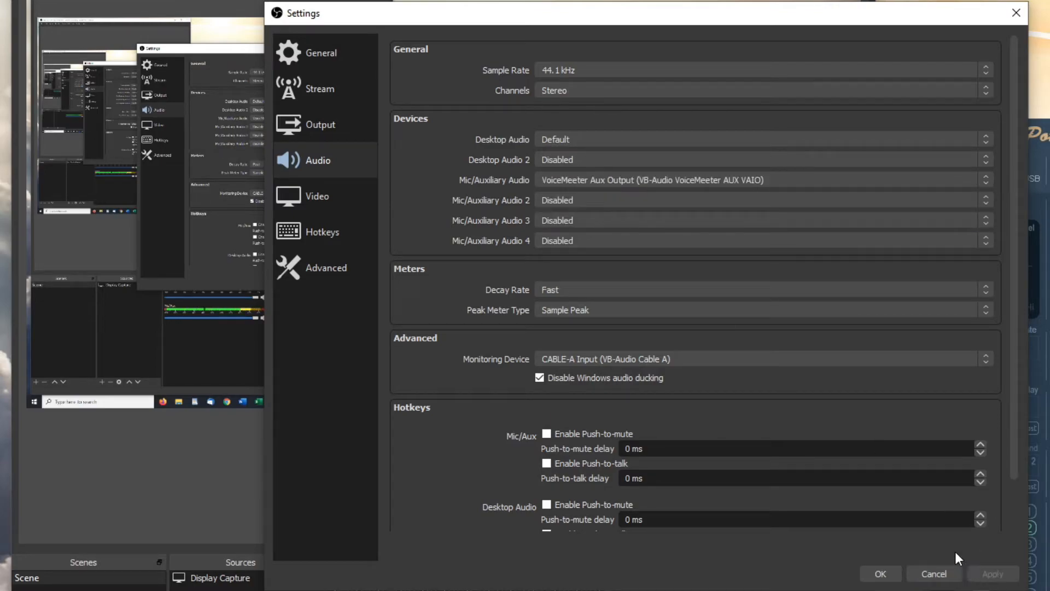
left_click(881, 573)
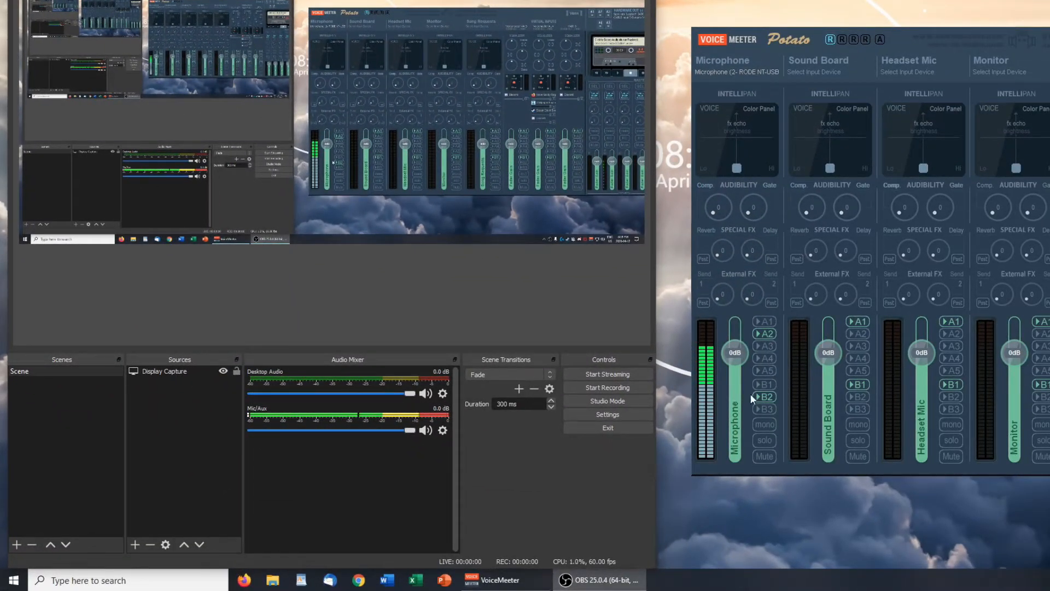
Turn the Microphone strip's B2 routing off and on again to test the Mic/Aux level meter in OBS.
left_click(761, 397)
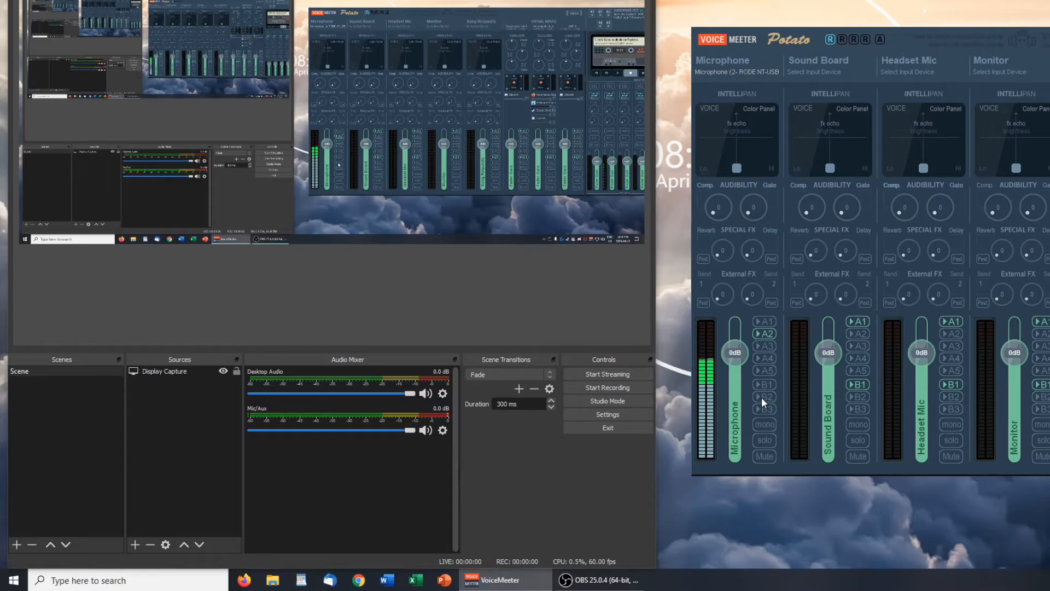
left_click(761, 397)
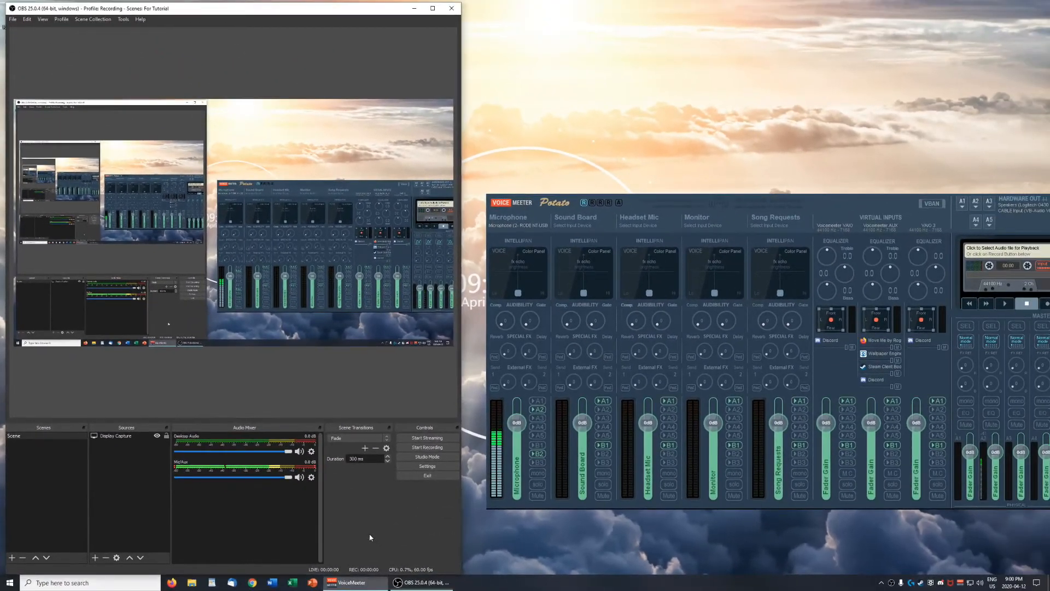
left_click(526, 516)
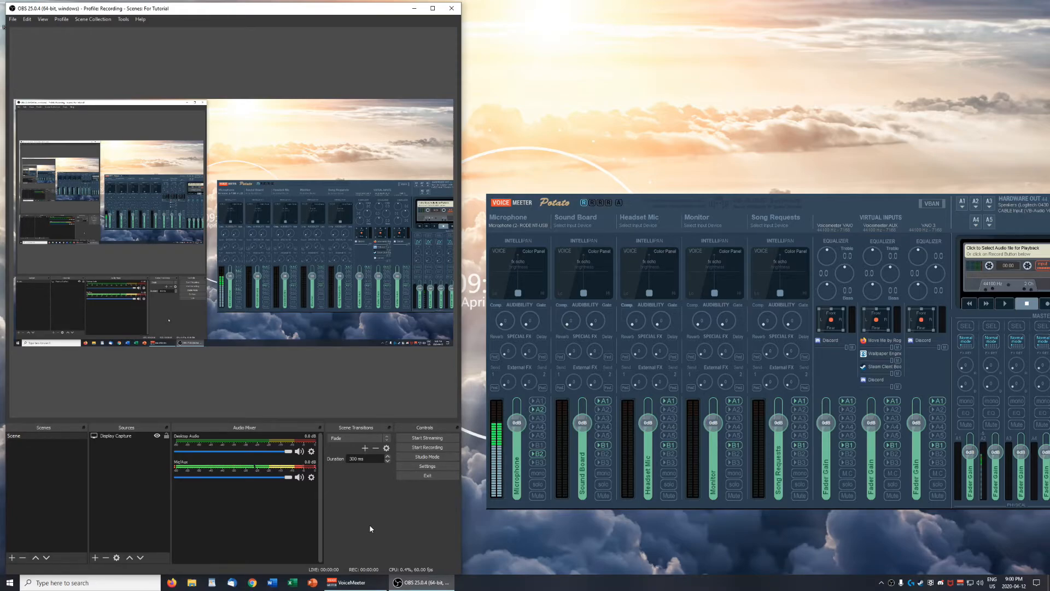
left_click_drag(836, 207, 746, 189)
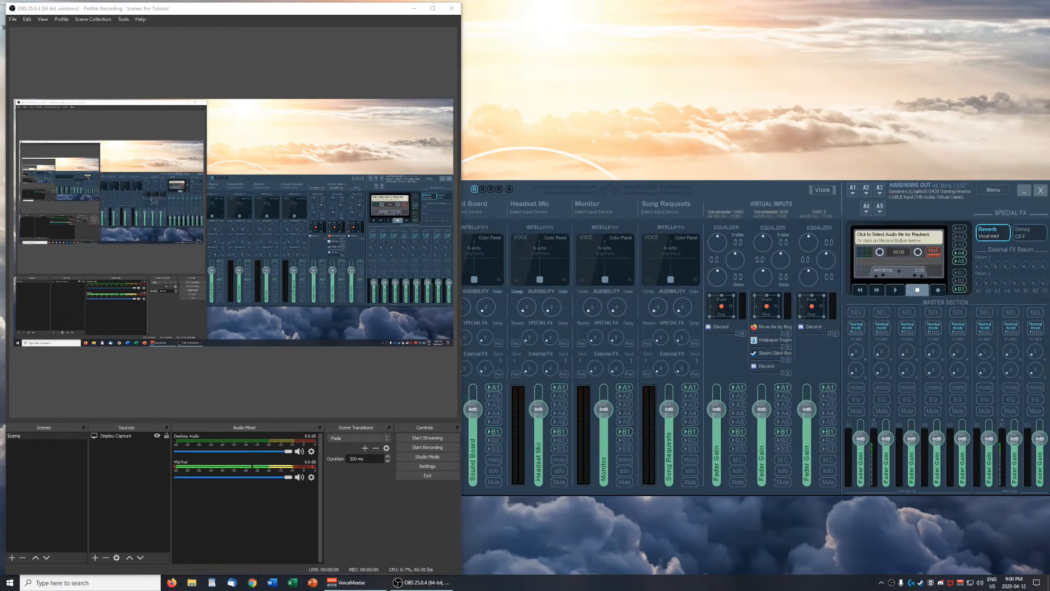
In Discord's Voice & Video settings, set the input device to CABLE Output (VB-Audio Virtual Cable) and the output device to VoiceMeeter VAIO3 Input.
left_click_drag(1049, 60, 487, 1)
left_click(118, 563)
left_click(345, 199)
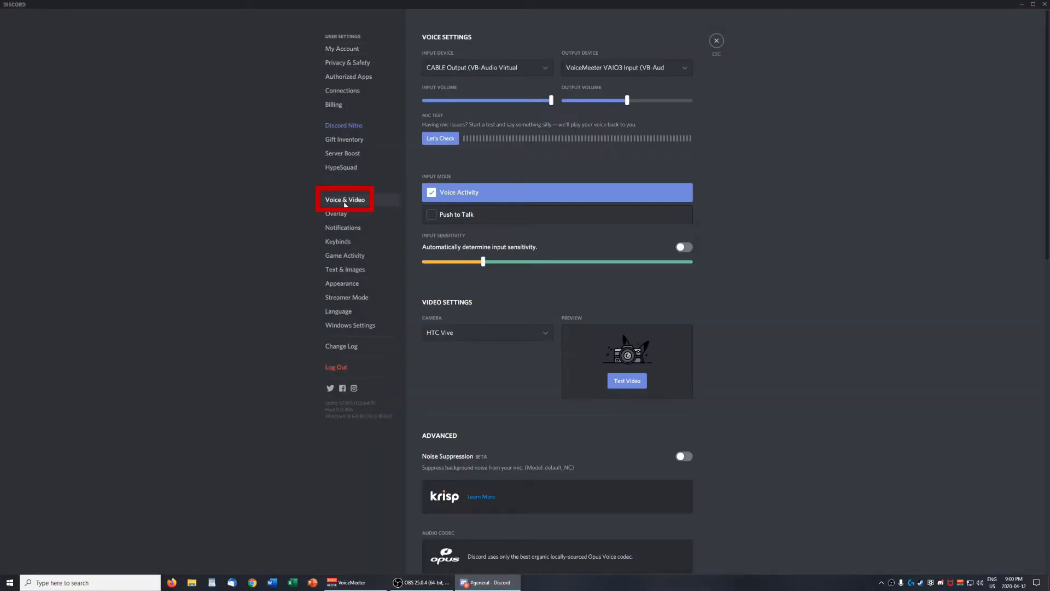
left_click(474, 68)
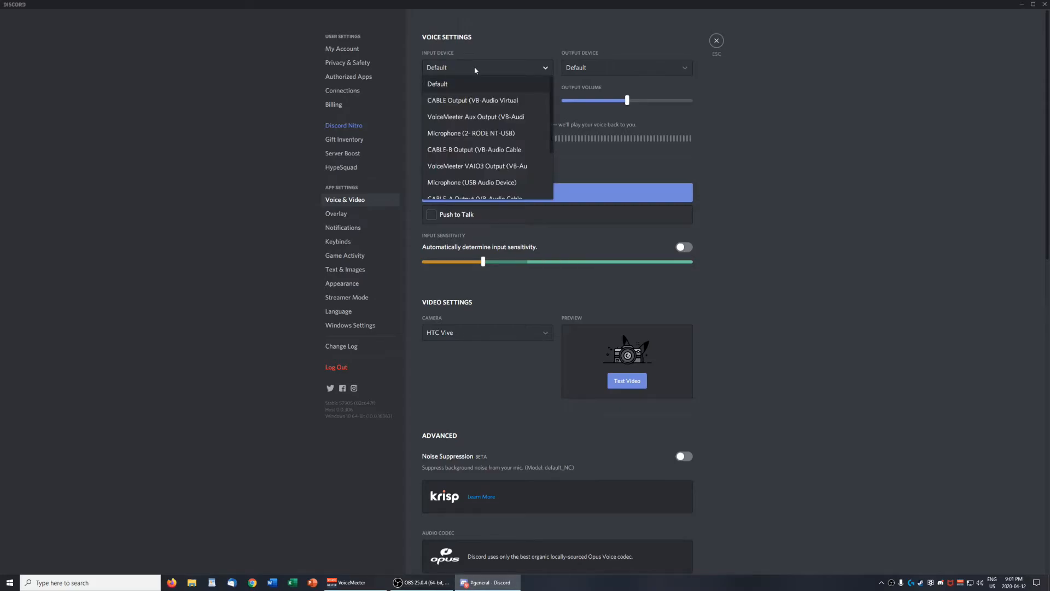
left_click(463, 101)
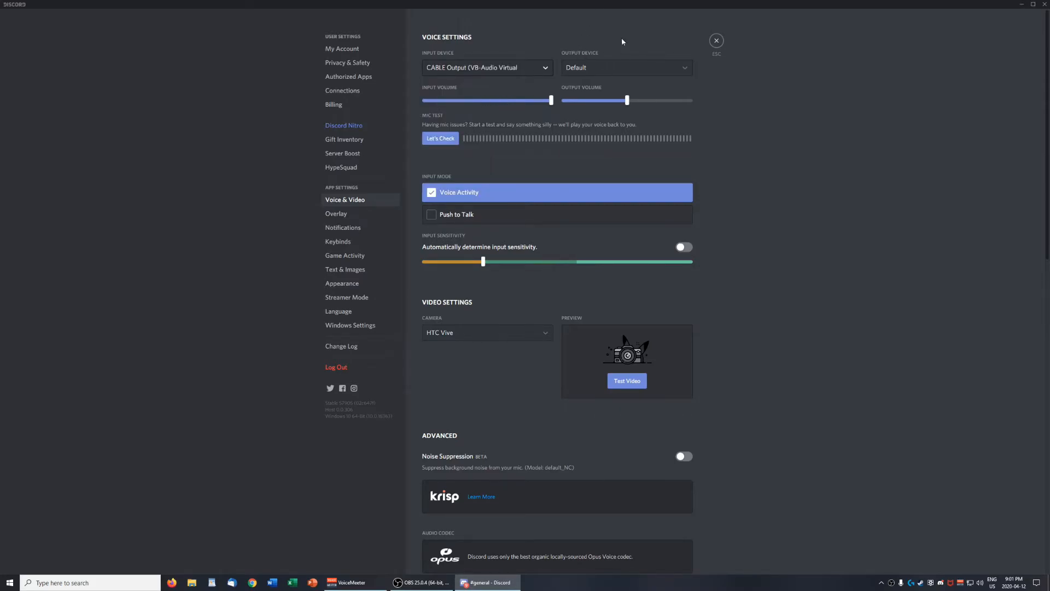
left_click(609, 68)
scroll(607, 136, "down", 3)
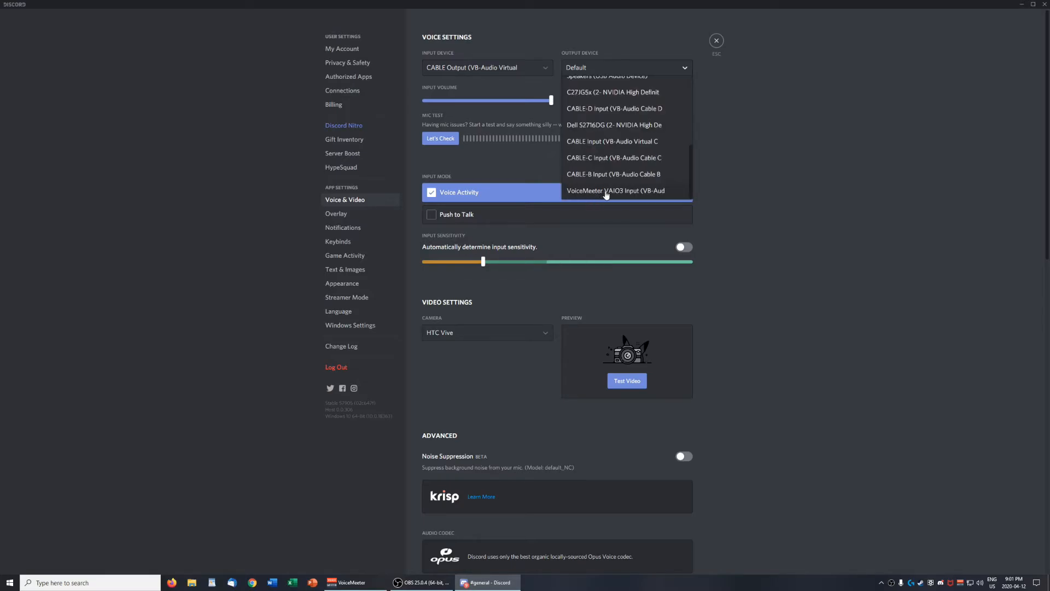
left_click(606, 191)
Switch to Voicemeeter and route the VAIO 3 virtual input to B3 instead of B1.
left_click(352, 582)
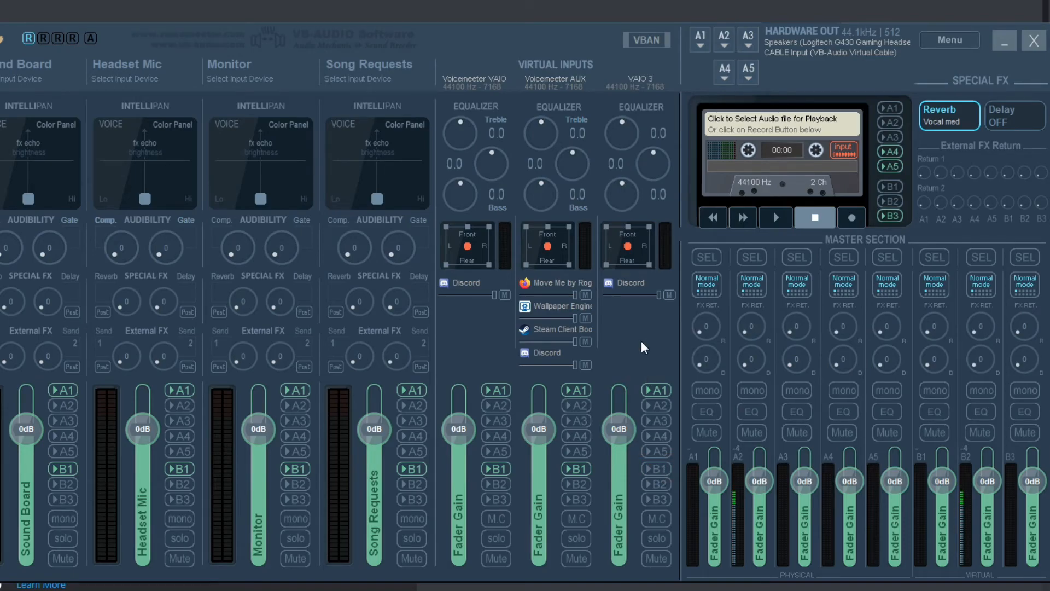
left_click(657, 499)
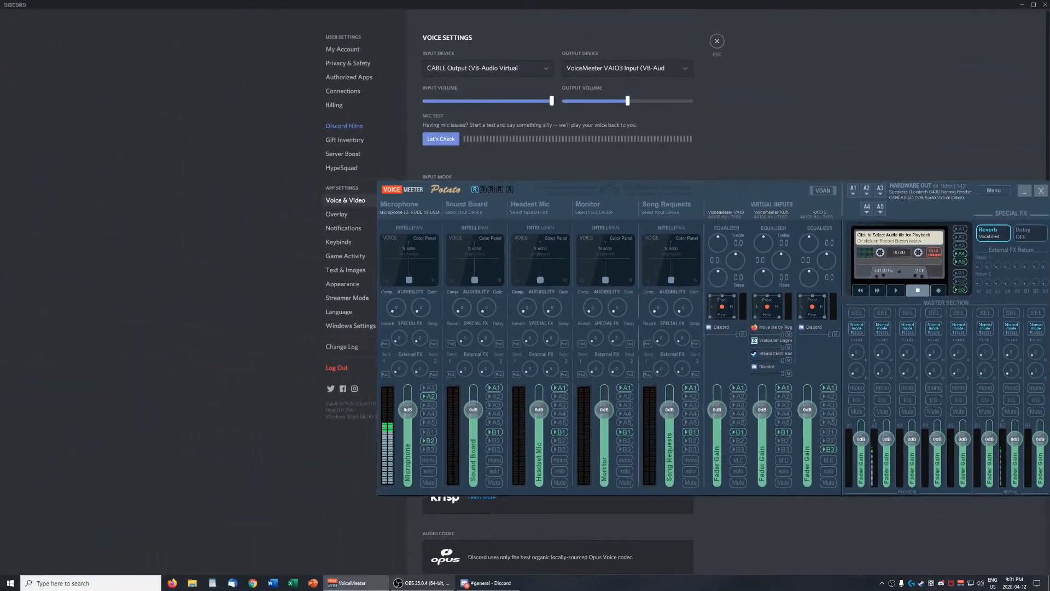
Switch to OBS and add an Audio Input Capture source named Discord using VoiceMeeter VAIO3 Output, then close Discord's voice settings.
left_click(432, 580)
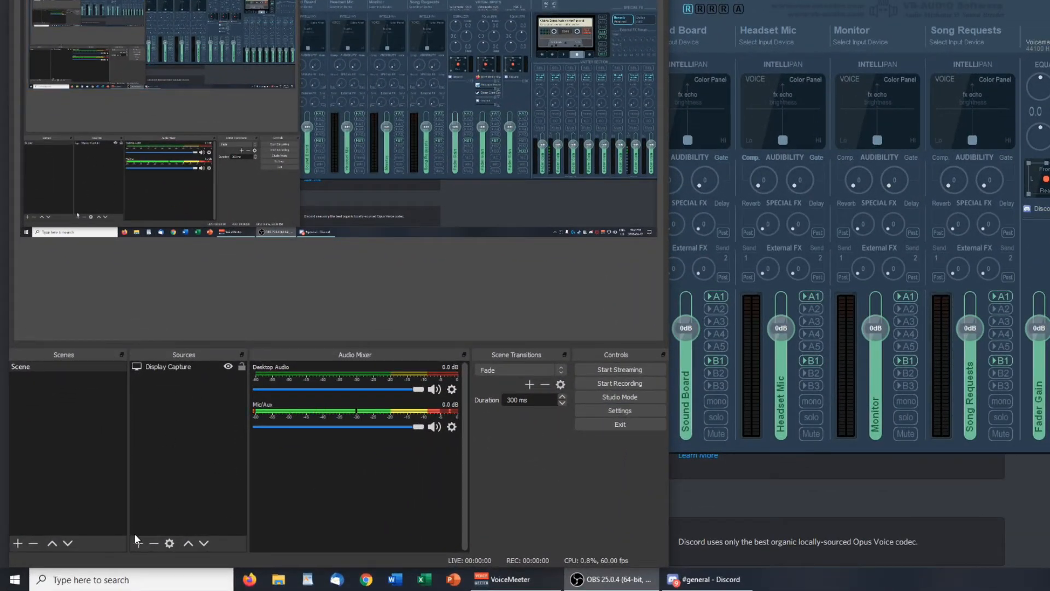
left_click(137, 542)
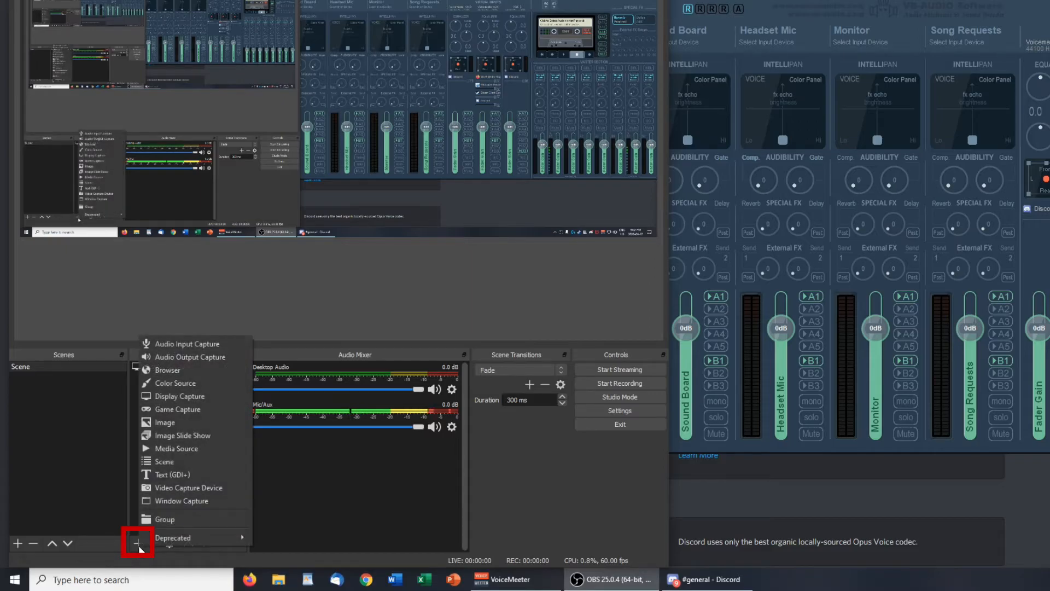
left_click(195, 344)
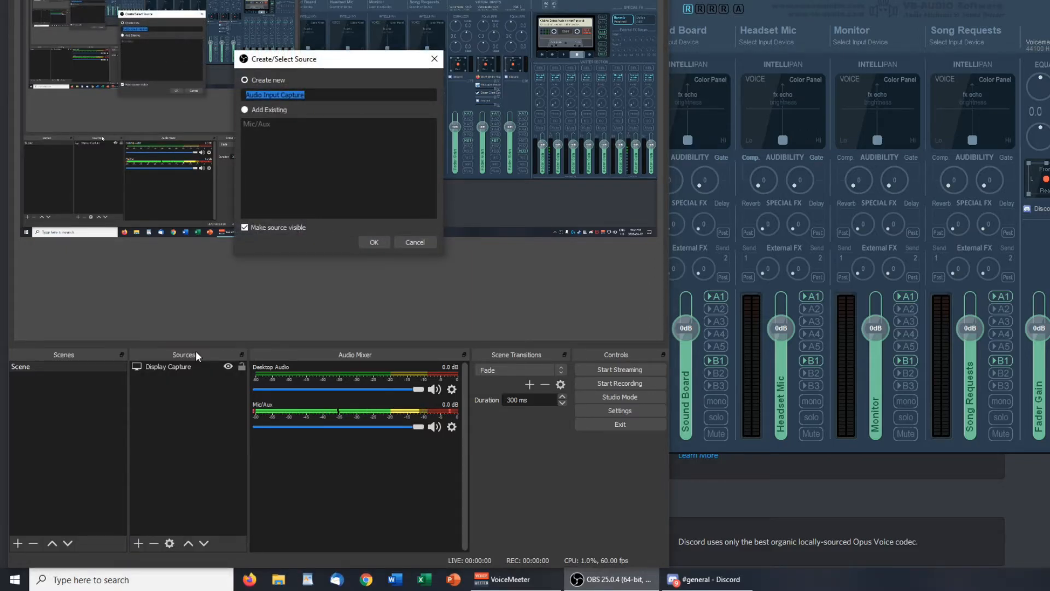
type("Discord")
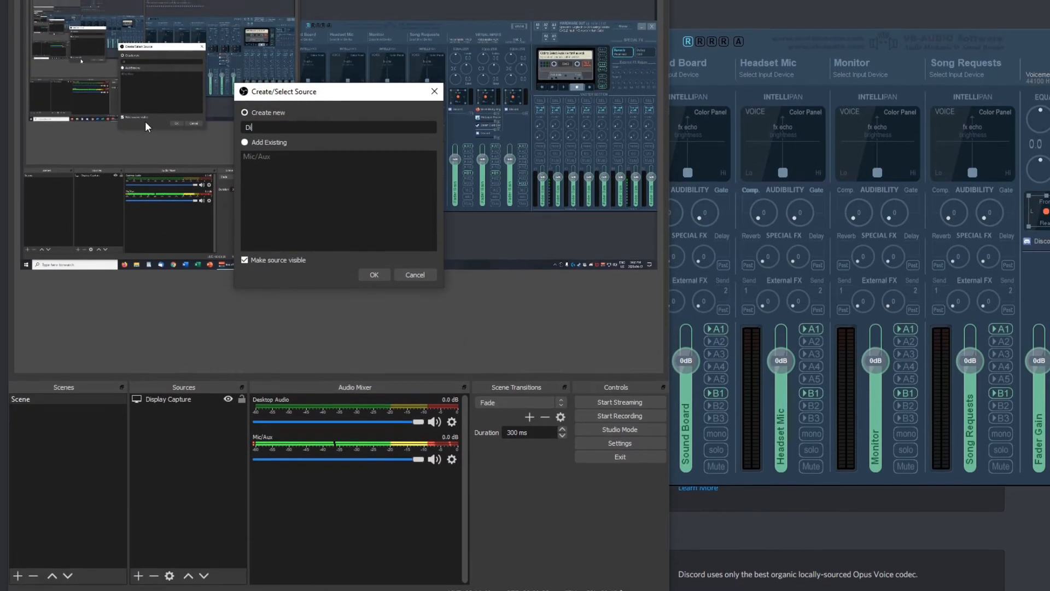
key("Return")
left_click(268, 75)
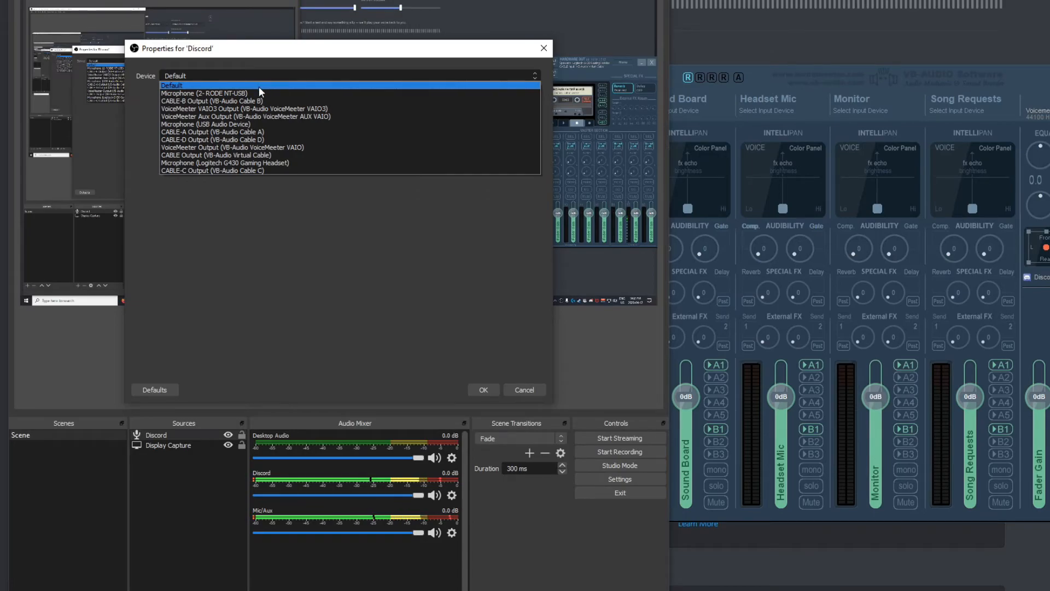
left_click(228, 109)
left_click(480, 390)
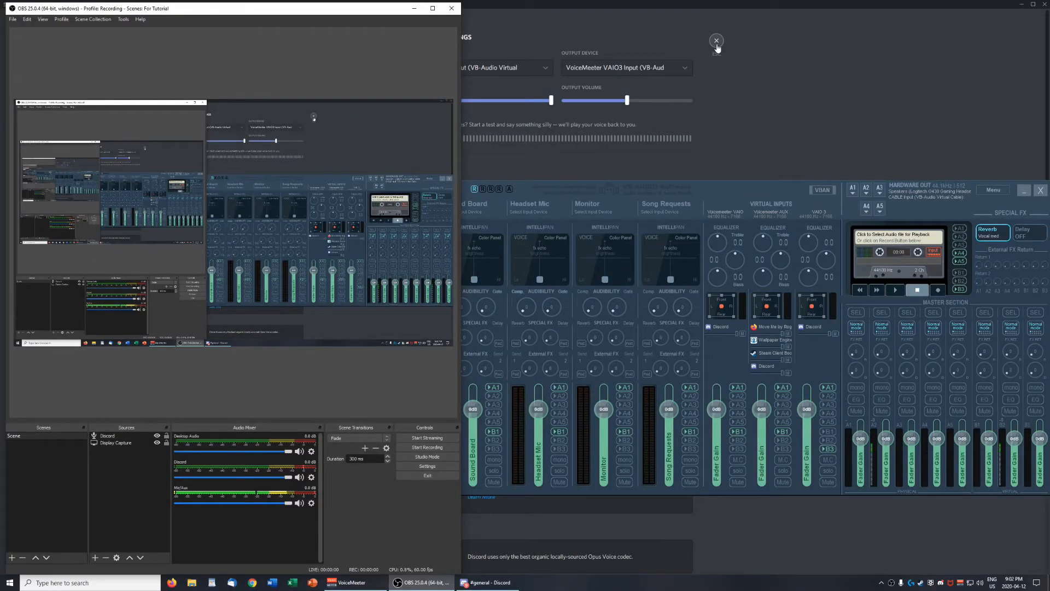
left_click(717, 45)
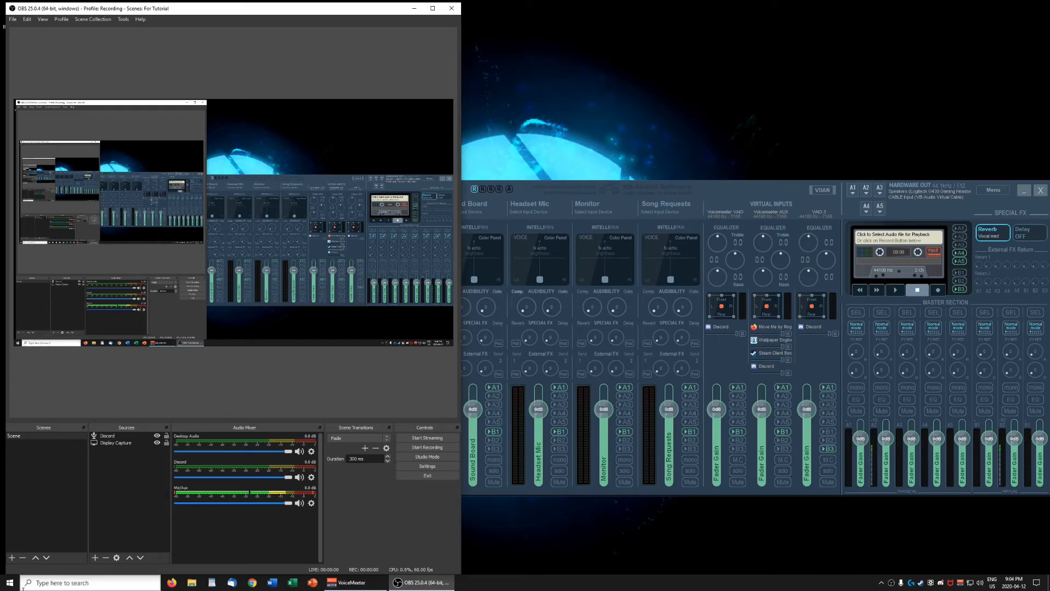
Launch Pretzel, confirm VoiceMeeter Input as its audio output device, and pause the playing track with the player moved aside.
key("super")
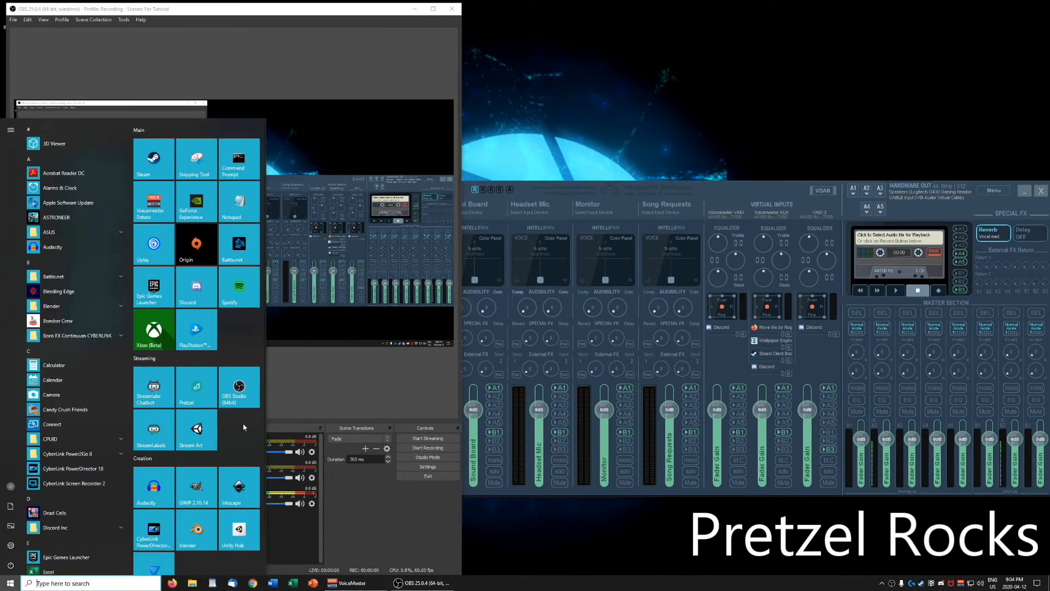
left_click(198, 402)
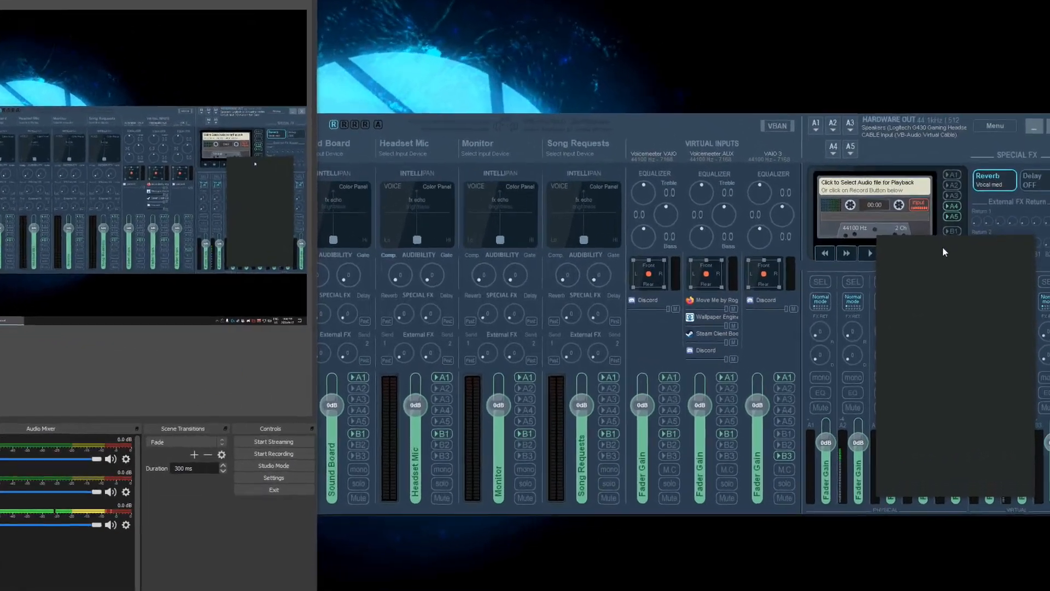
left_click(177, 503)
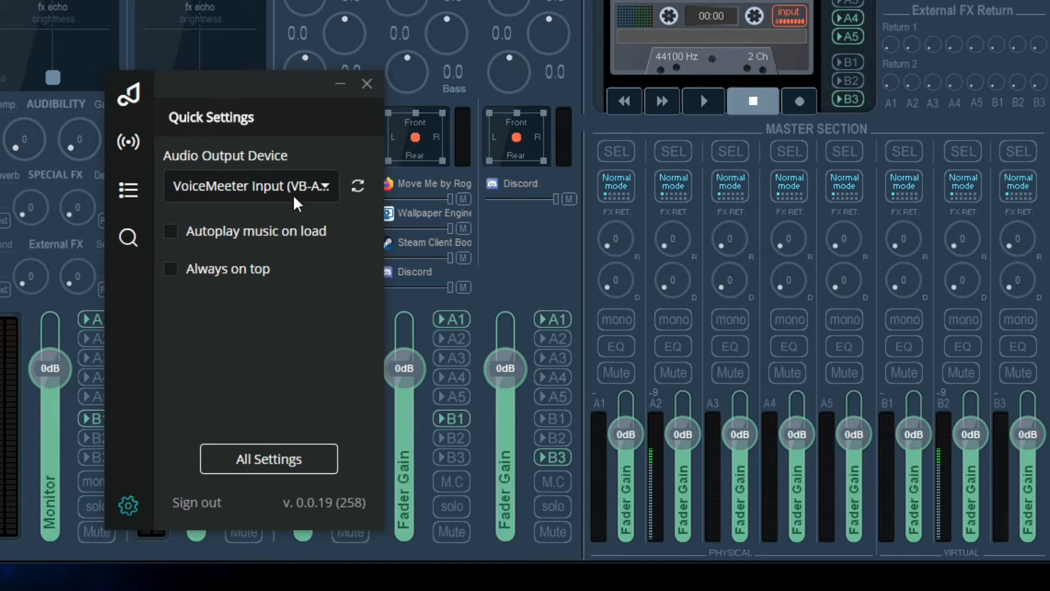
left_click(310, 185)
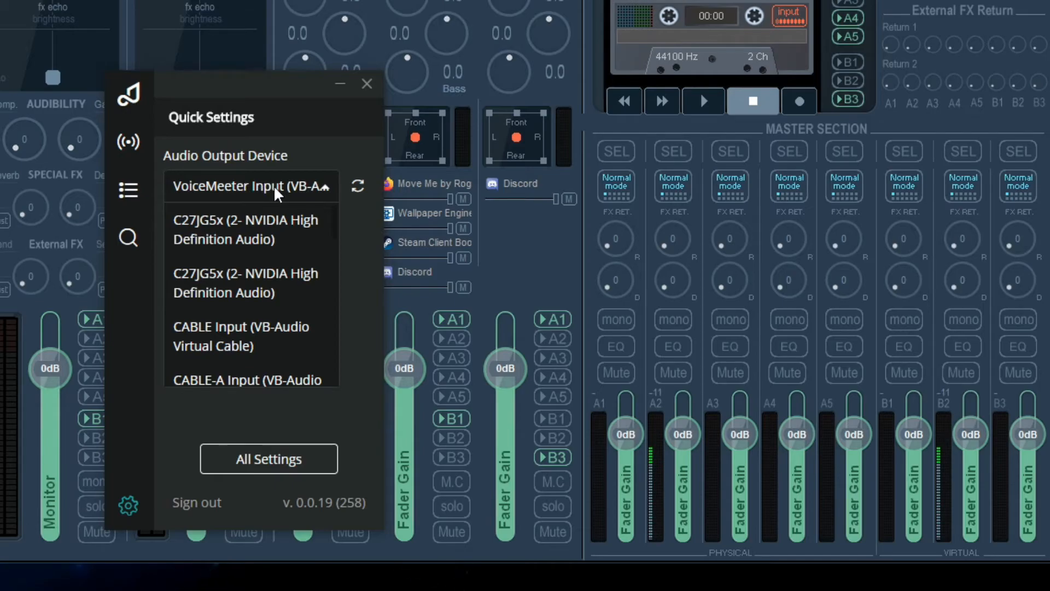
left_click(238, 185)
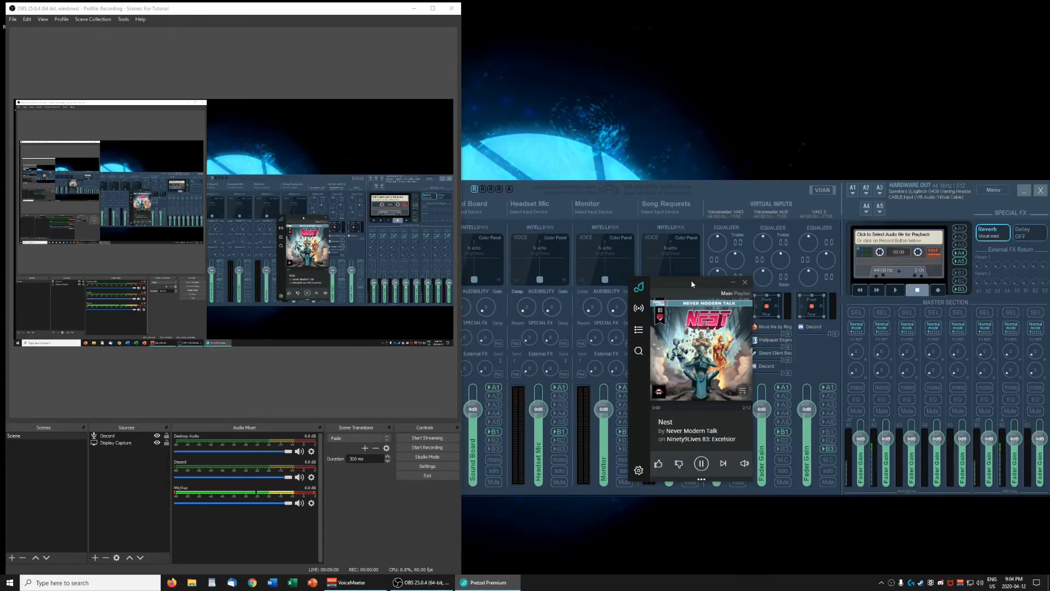
left_click_drag(696, 281, 601, 281)
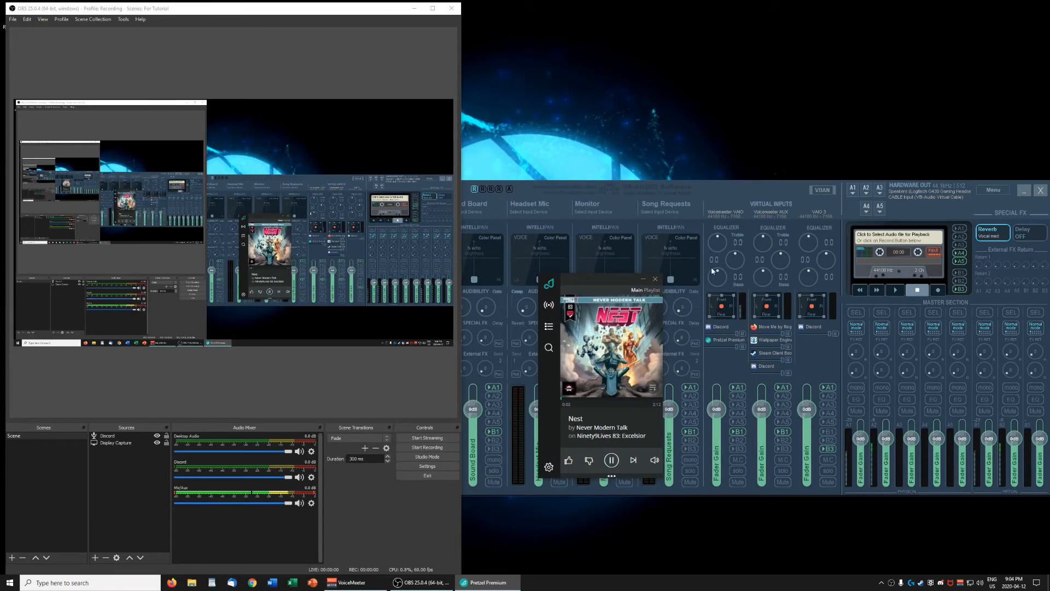
left_click(610, 461)
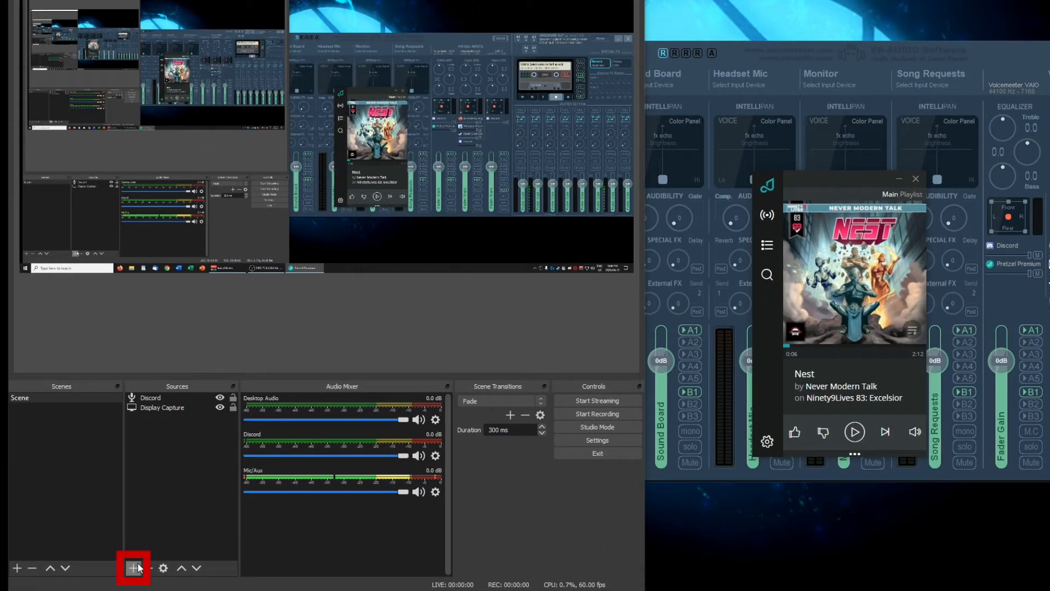
Add an Audio Input Capture source named Music in OBS using VoiceMeeter Output (VB-Audio VoiceMeeter VAIO) as its device.
left_click(117, 568)
left_click(181, 368)
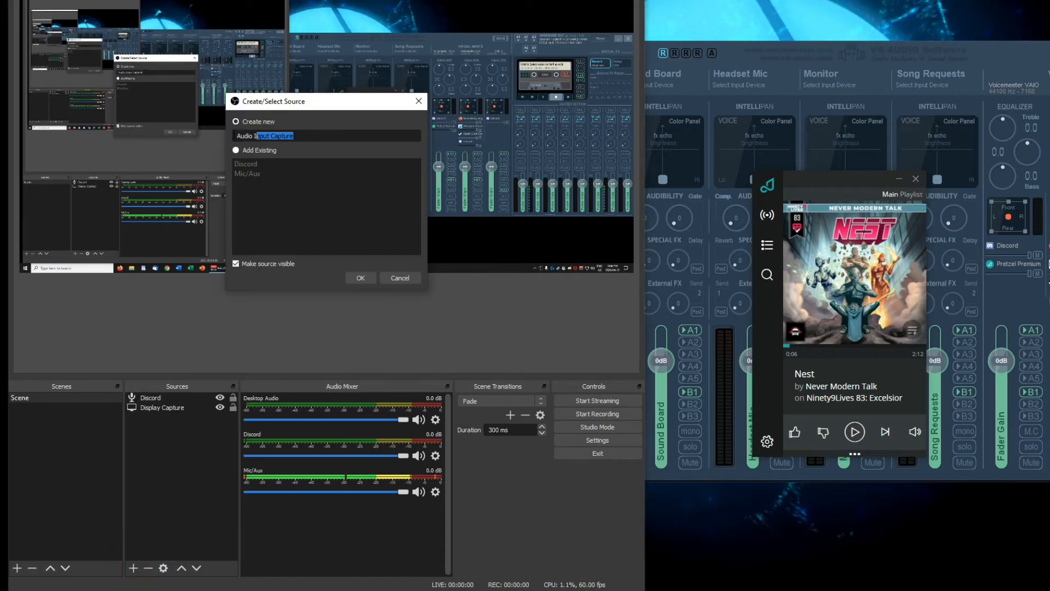
type("Music")
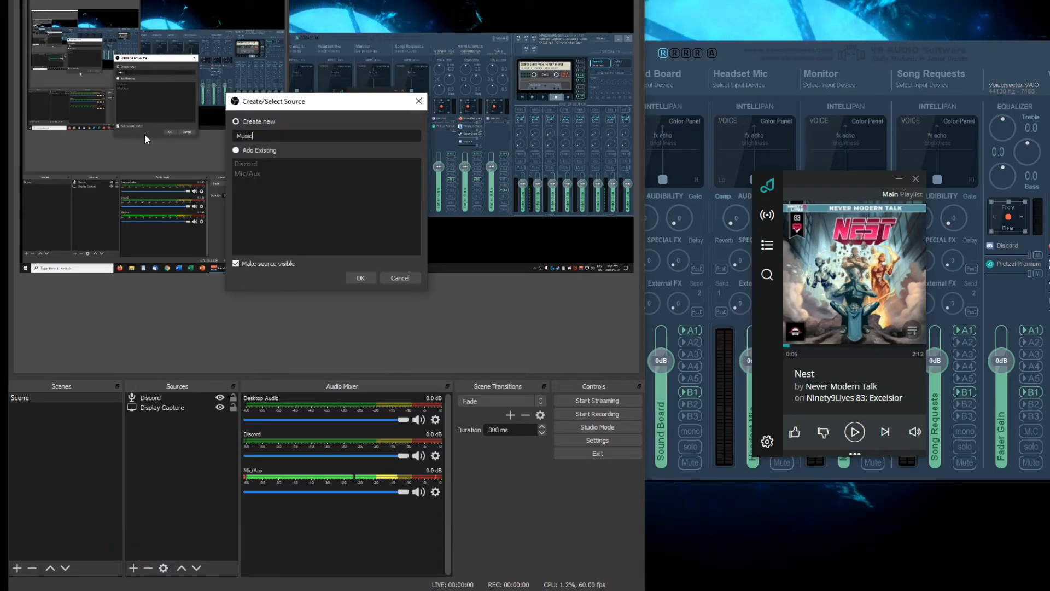
left_click(361, 278)
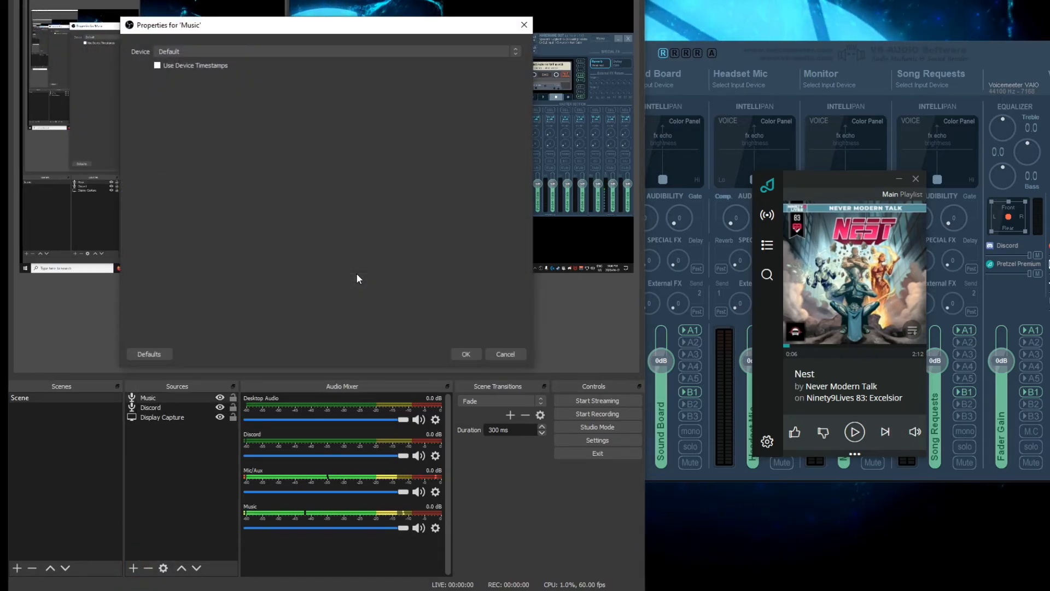
left_click(226, 50)
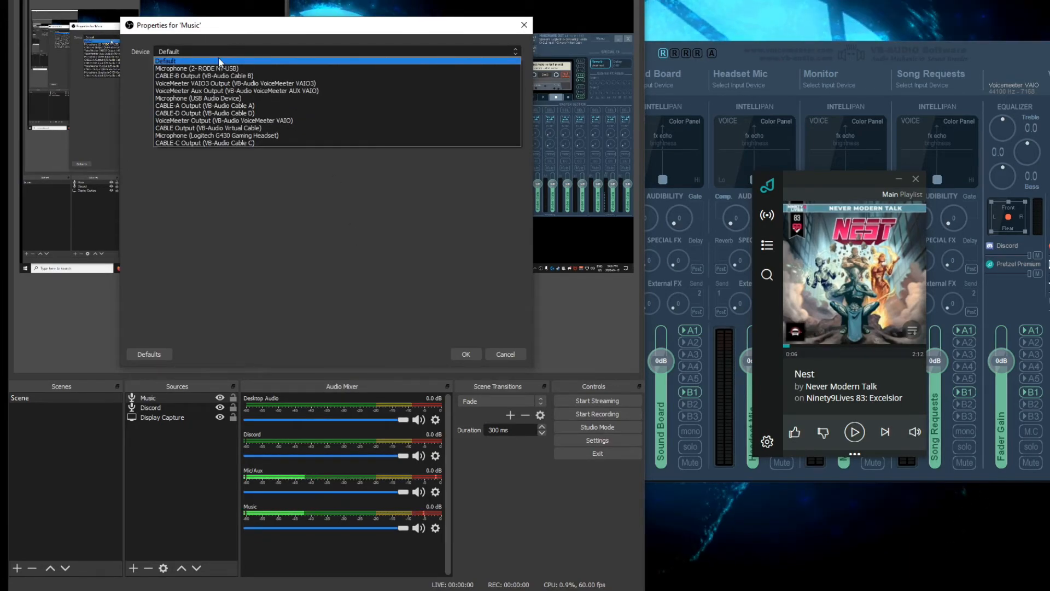
left_click(289, 121)
left_click(465, 354)
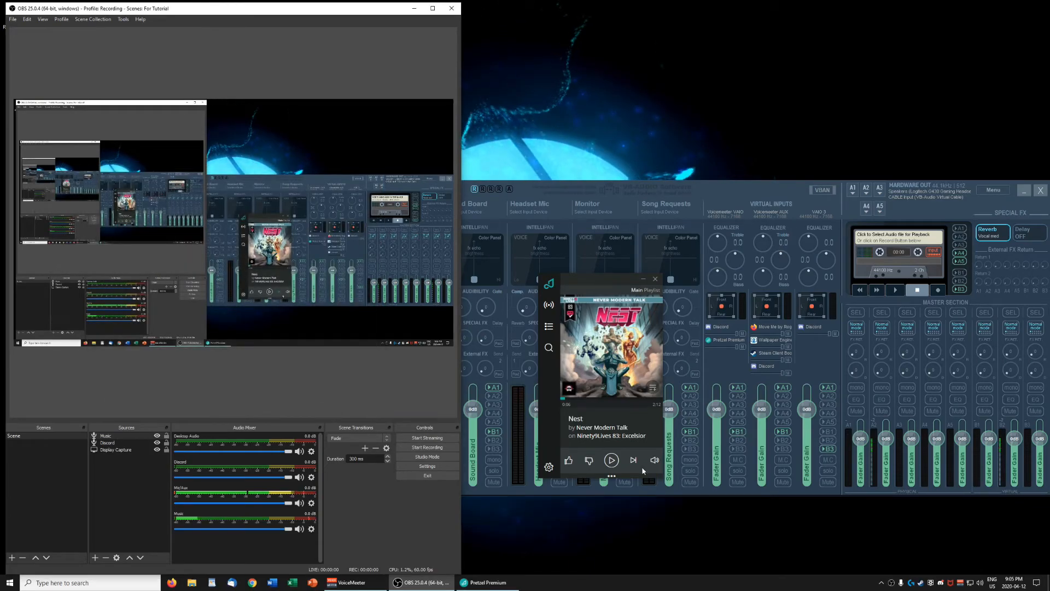
In Voicemeeter, turn off B1 on the AUX virtual input so only the VAIO virtual input feeds it, then close Pretzel.
left_click(738, 432)
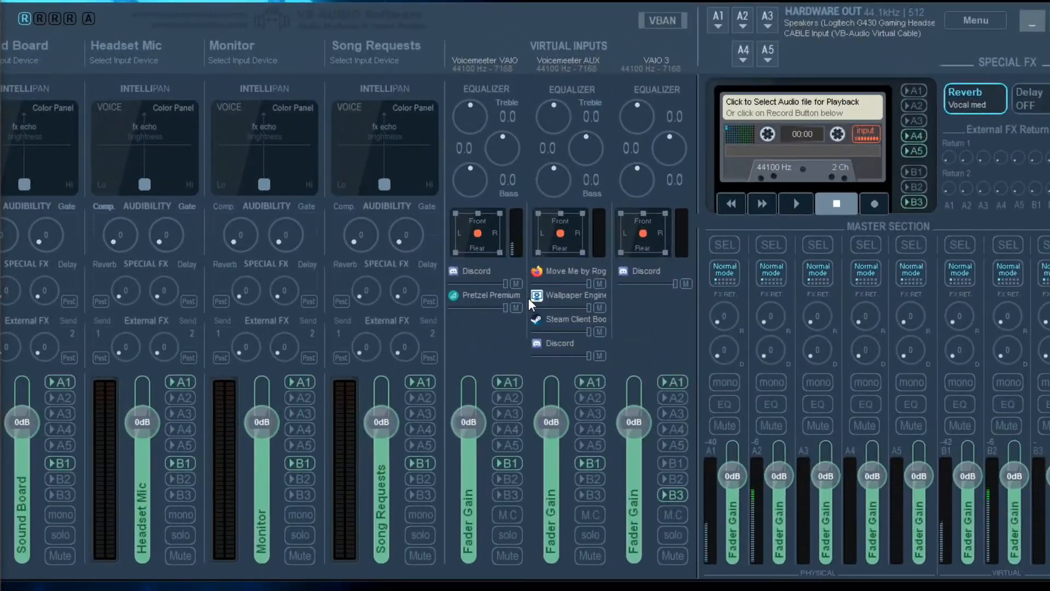
left_click(589, 464)
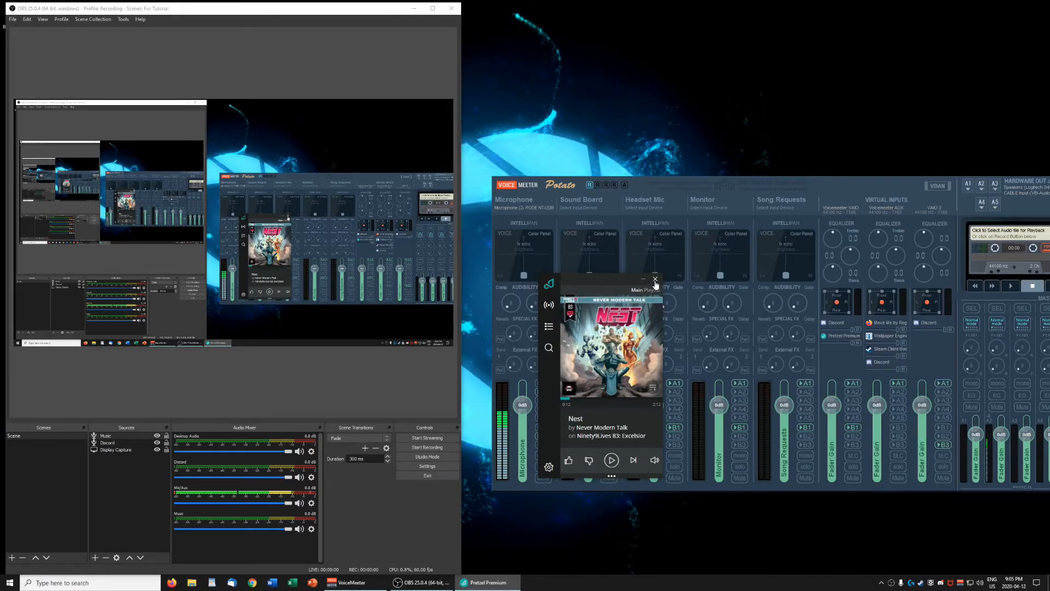
left_click(656, 280)
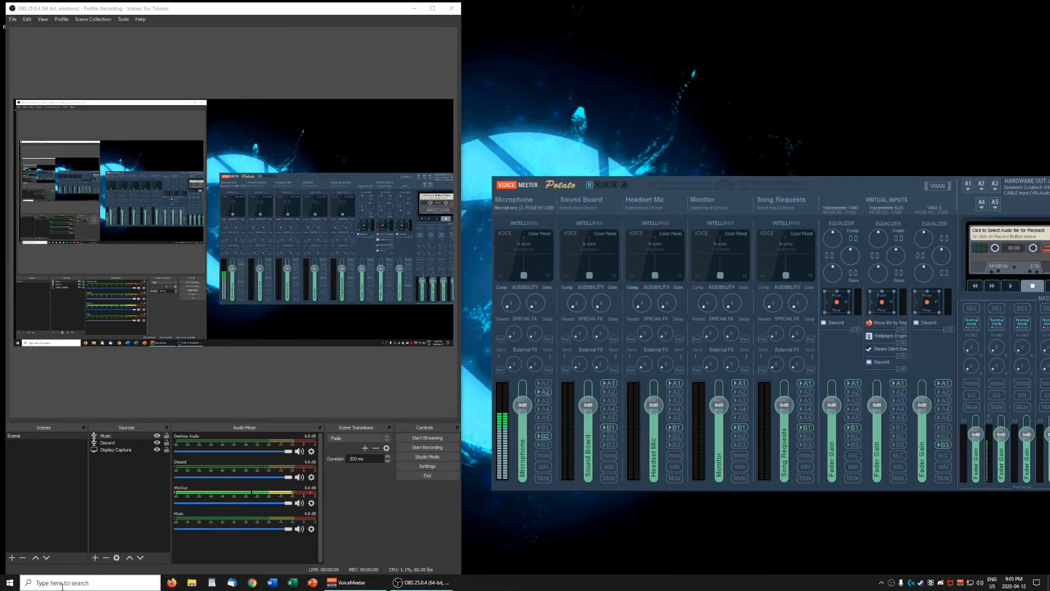
Launch Spotify and, in Windows' App volume and device preferences, set its output to VoiceMeeter Input (VB-Audio VoiceMeeter VAIO).
left_click(61, 583)
type("spotify")
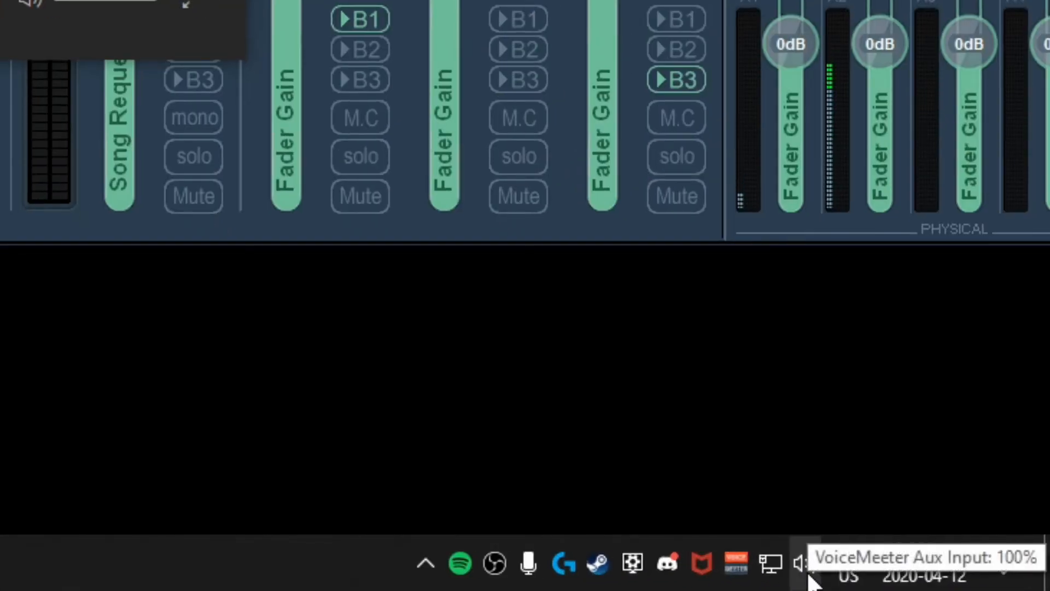
right_click(980, 583)
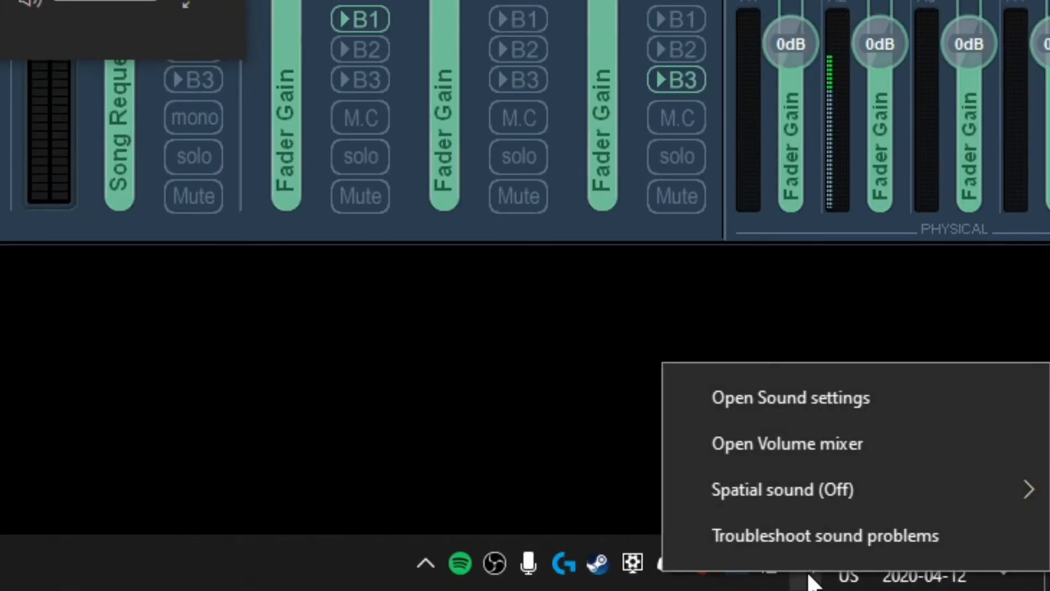
left_click(793, 395)
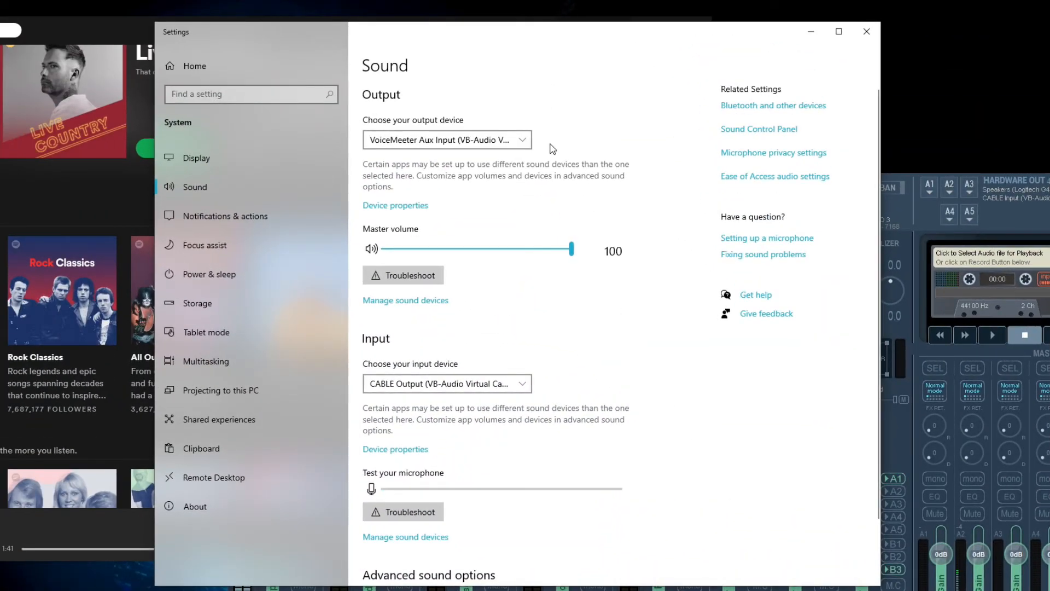
scroll(553, 149, "down", 2)
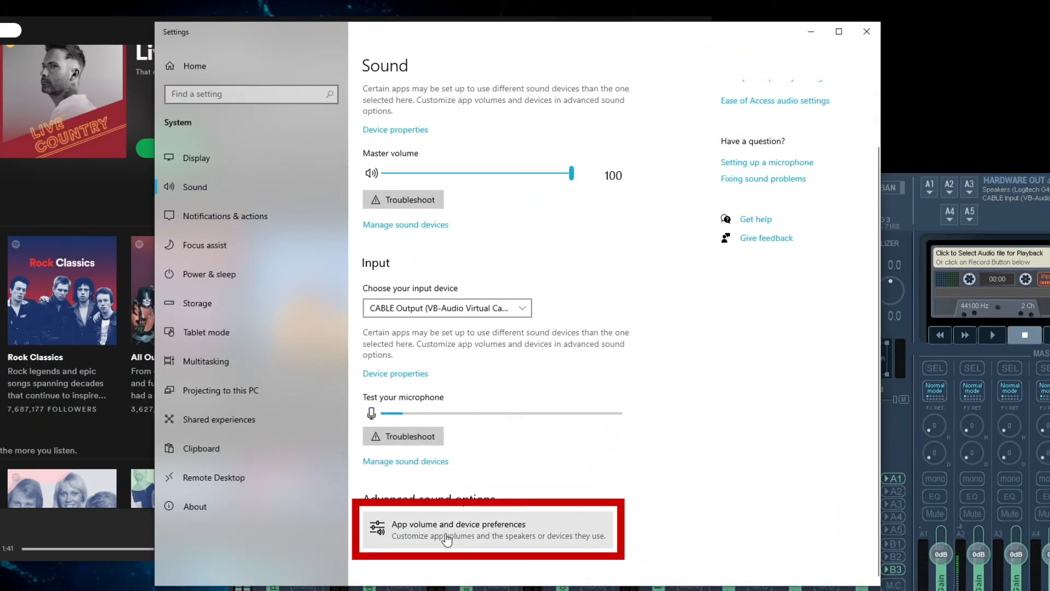
left_click(464, 539)
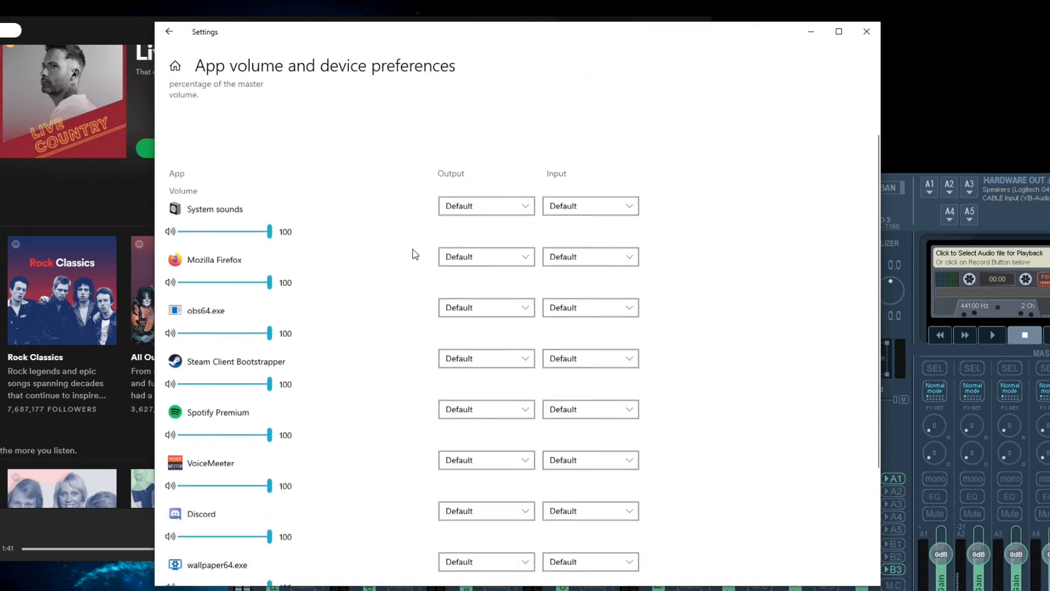
scroll(413, 254, "down", 3)
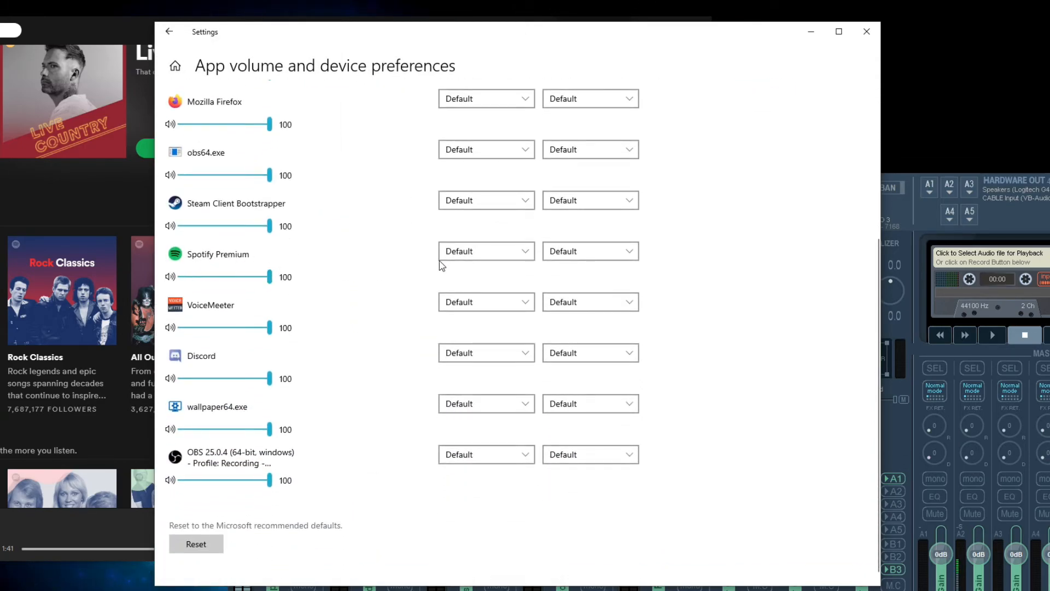
left_click(488, 256)
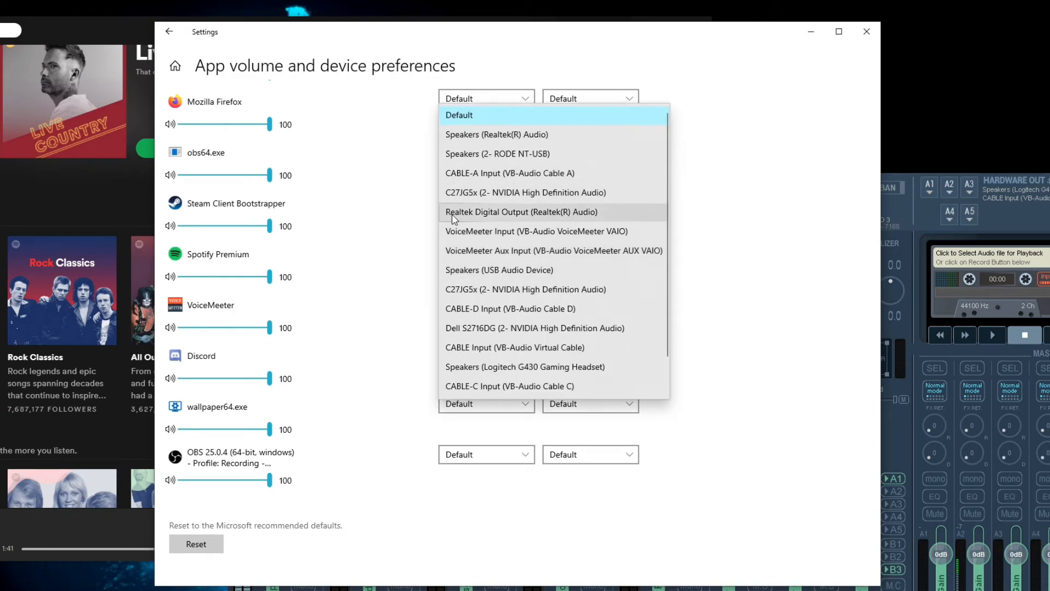
left_click(624, 232)
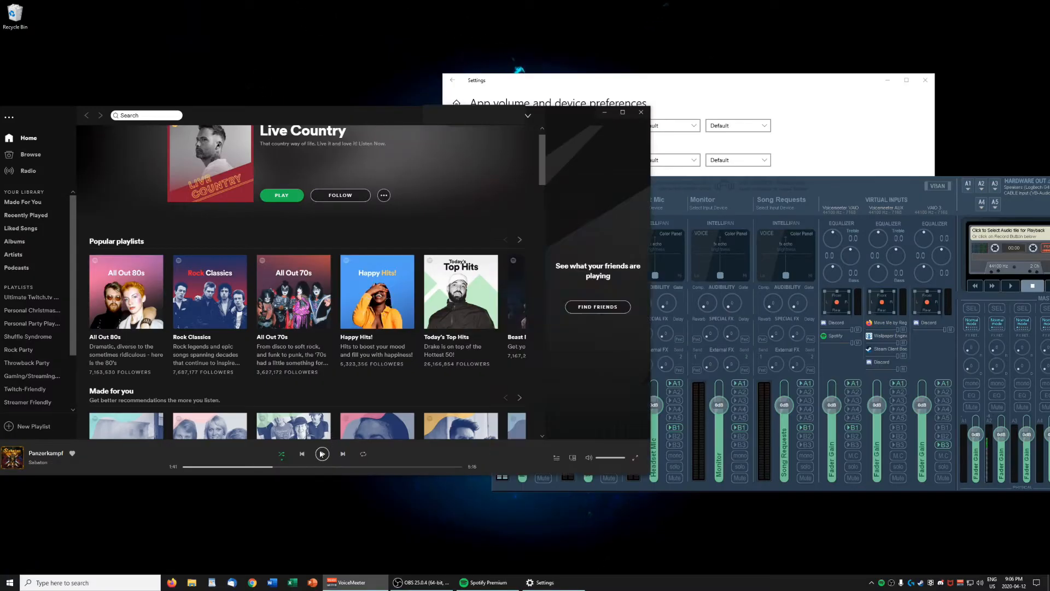
Check the Spotify signal on Voicemeeter's VAIO virtual input, then pause the song and reposition the mixer window.
left_click(881, 186)
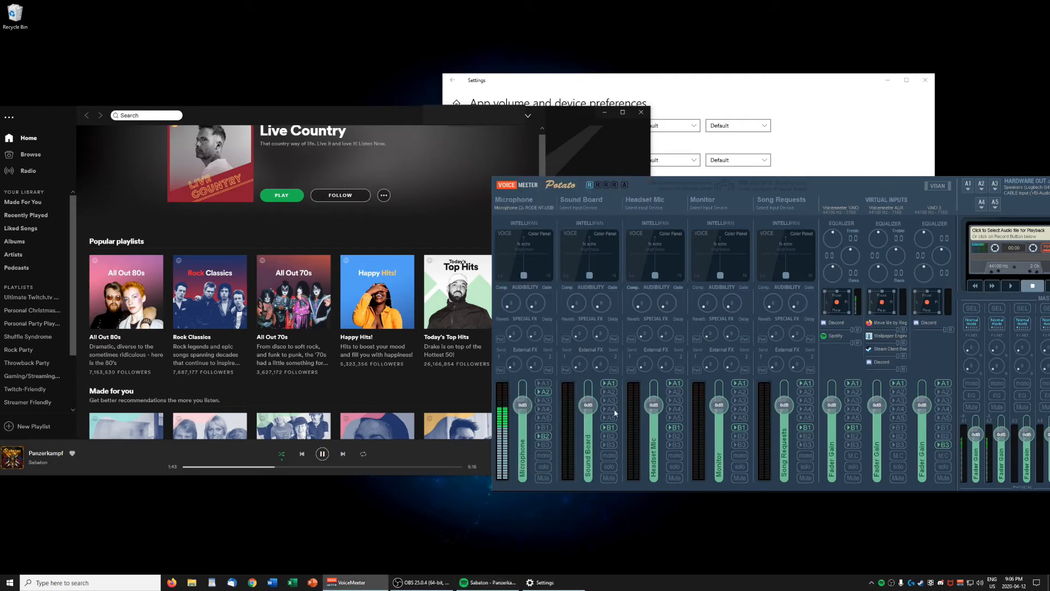
left_click(323, 454)
left_click_drag(879, 188, 830, 187)
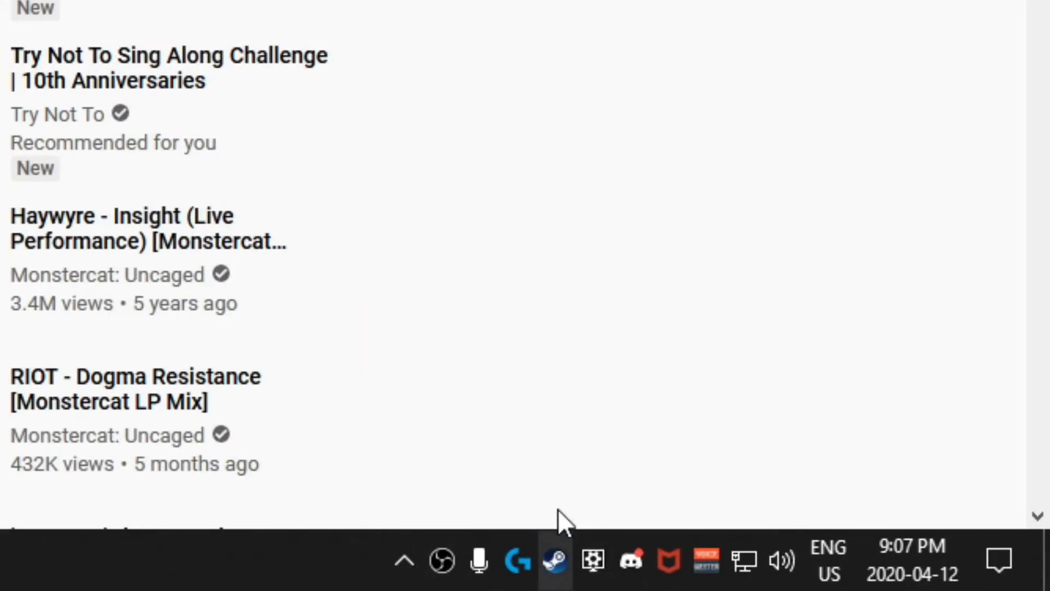
In Windows' App volume and device preferences, set Mozilla Firefox's output to VoiceMeeter Input (VB-Audio VoiceMeeter VAIO).
right_click(781, 569)
left_click(760, 377)
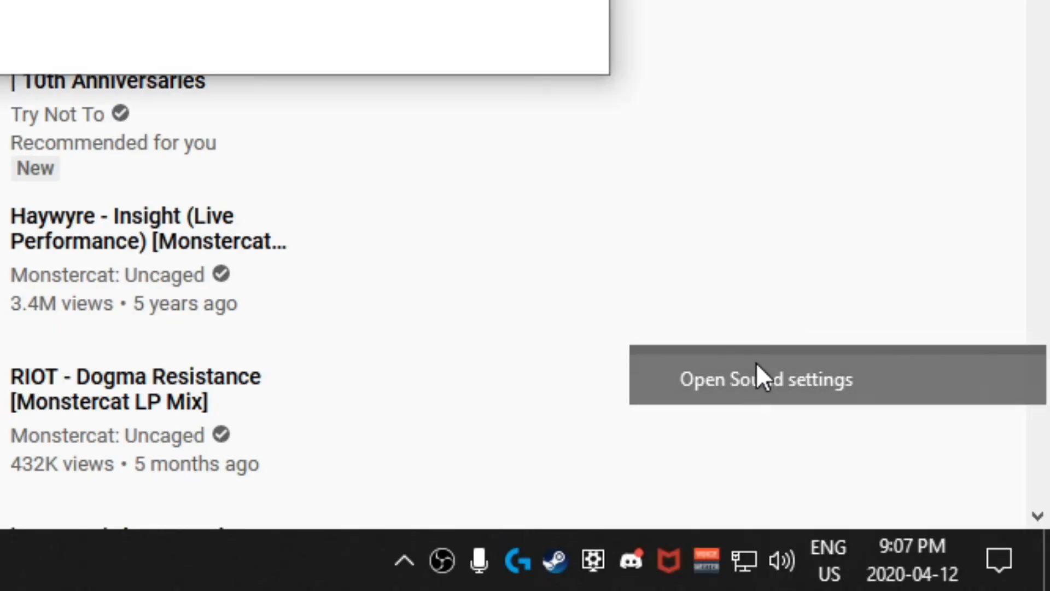
scroll(481, 446, "down", 2)
left_click(440, 532)
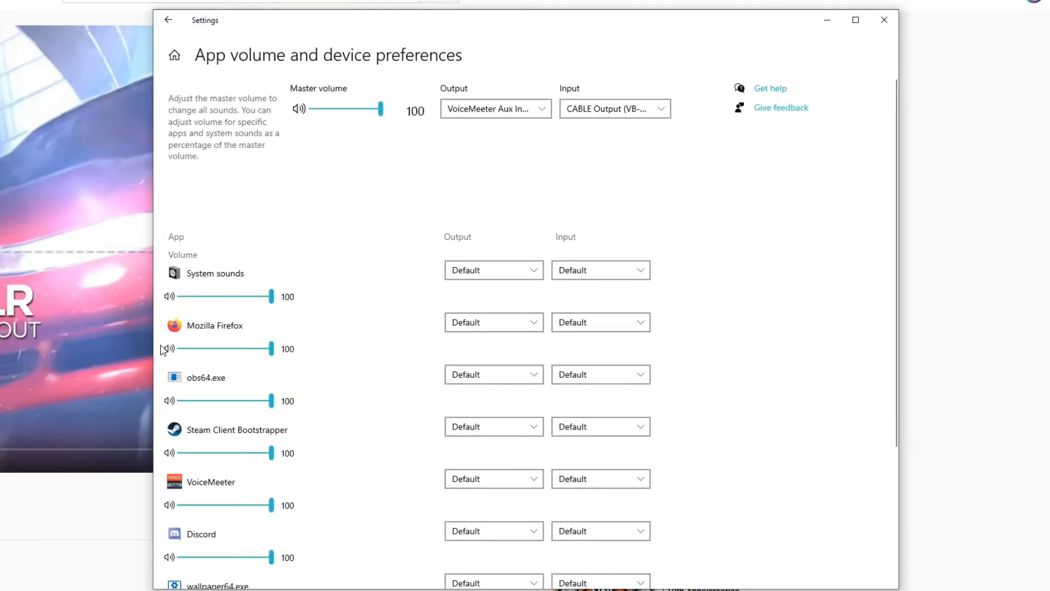
left_click(494, 323)
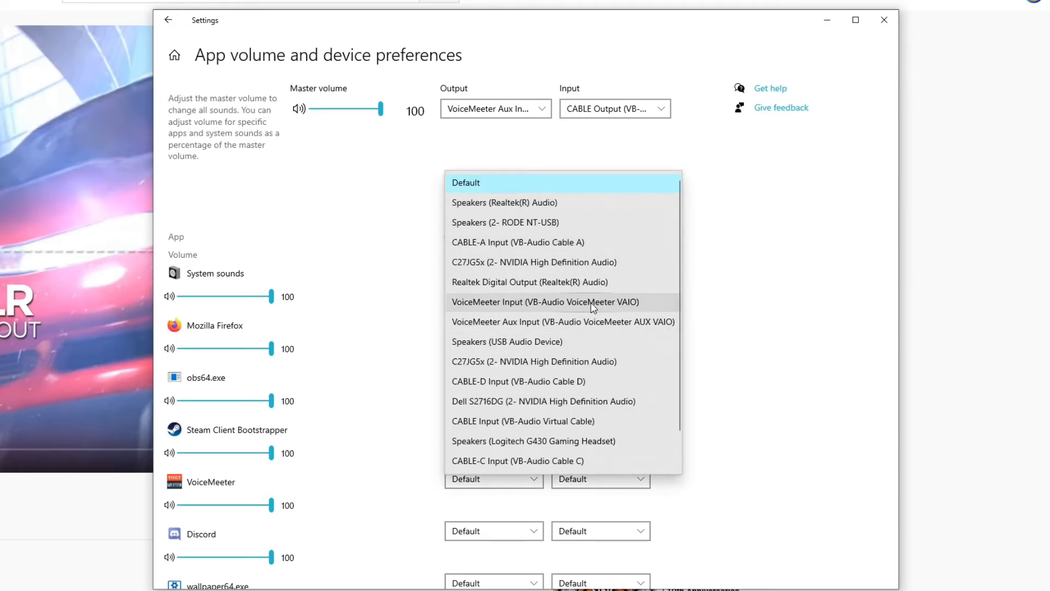
left_click(527, 303)
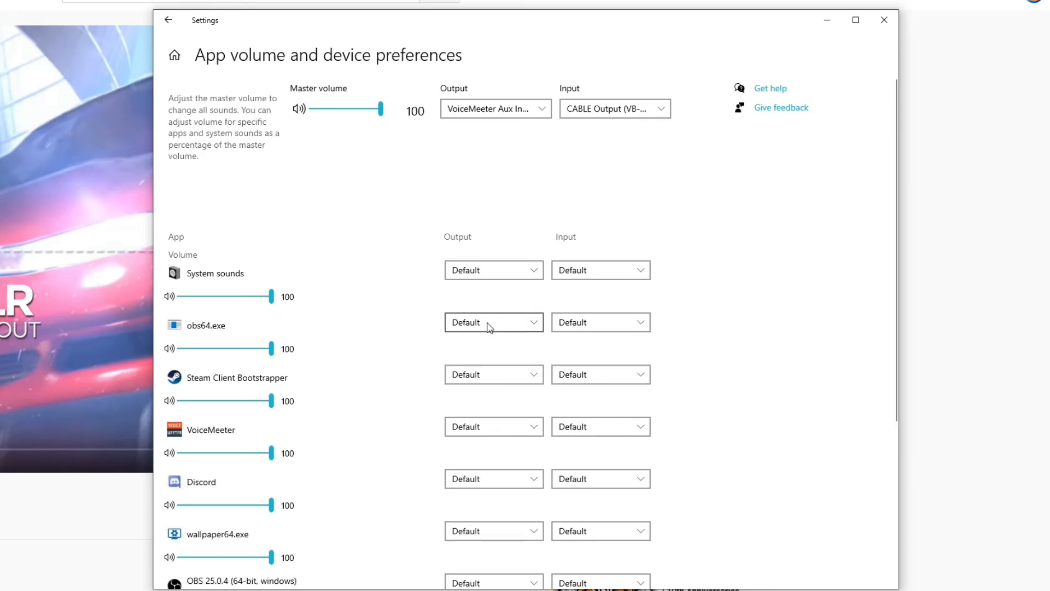